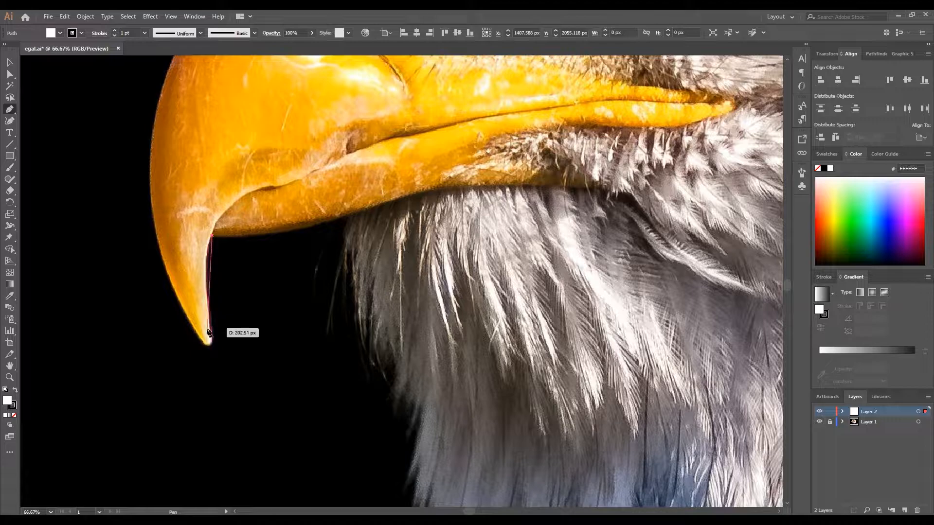
- Extend the Pen path down the beak's inner edge and around its hooked tip, swapping fill and stroke to get a white outline
drag(212, 337, 223, 372)
drag(223, 413, 225, 415)
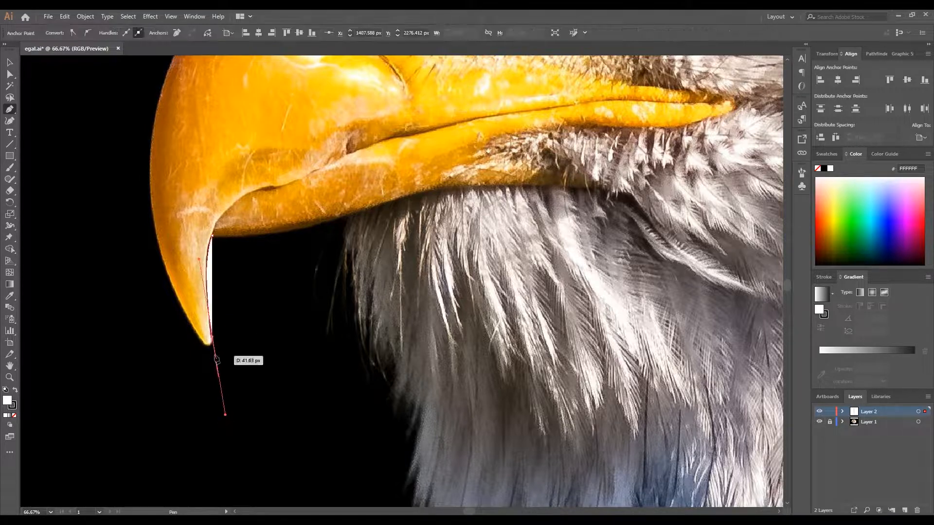
click(15, 390)
scroll(207, 338, up, 5)
click(242, 330)
drag(187, 363, 132, 285)
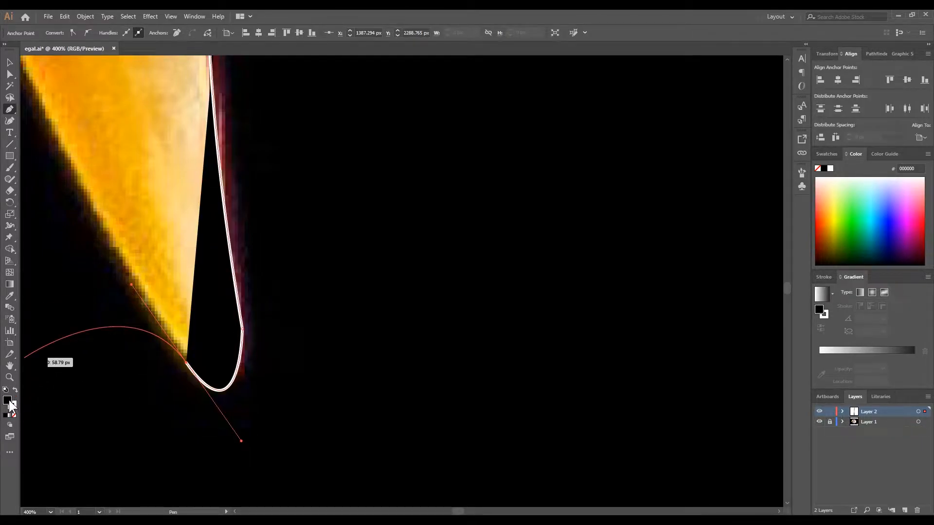
- Set the path's fill to none and trace the beak's curved front edge up to the forehead feathers
click(14, 415)
scroll(206, 199, down, 8)
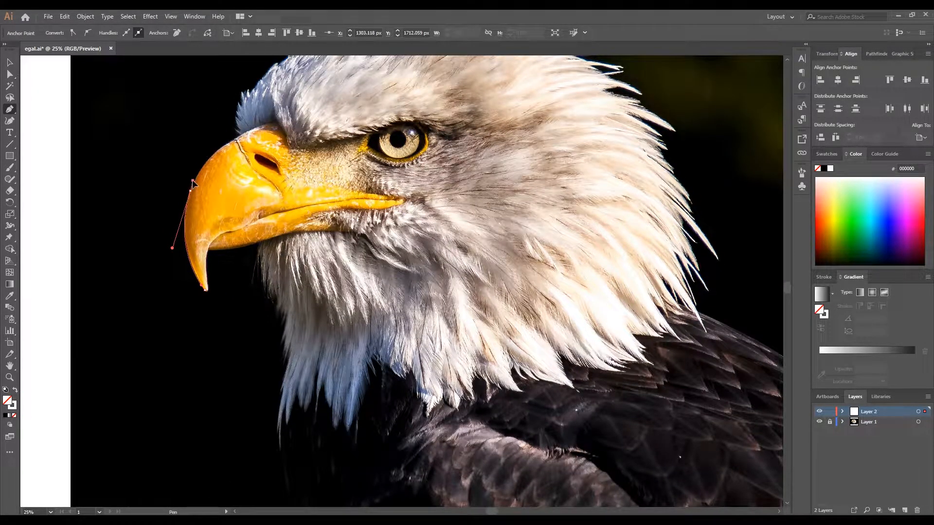
scroll(192, 182, up, 4)
scroll(188, 198, down, 3)
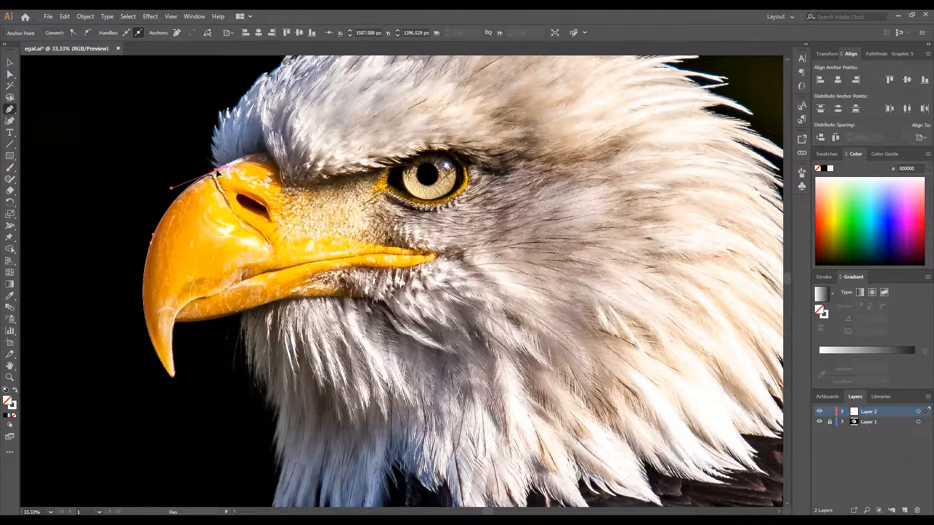
scroll(215, 168, up, 5)
click(229, 165)
- Trace the lowest jagged feather tips where the forehead meets the beak with the Pen tool
drag(176, 117, 171, 103)
click(176, 116)
click(225, 118)
drag(224, 117, 170, 198)
drag(130, 155, 126, 140)
click(130, 155)
drag(153, 172, 162, 175)
click(153, 173)
drag(129, 98, 133, 77)
click(129, 99)
- Extend the outline up the spiky feather tips along the front of the forehead
drag(170, 132, 149, 234)
click(149, 234)
drag(109, 142, 110, 108)
click(108, 142)
drag(129, 164, 137, 177)
drag(129, 79, 132, 69)
click(128, 79)
drag(145, 99, 88, 206)
drag(96, 229, 107, 238)
click(95, 229)
drag(98, 105, 89, 68)
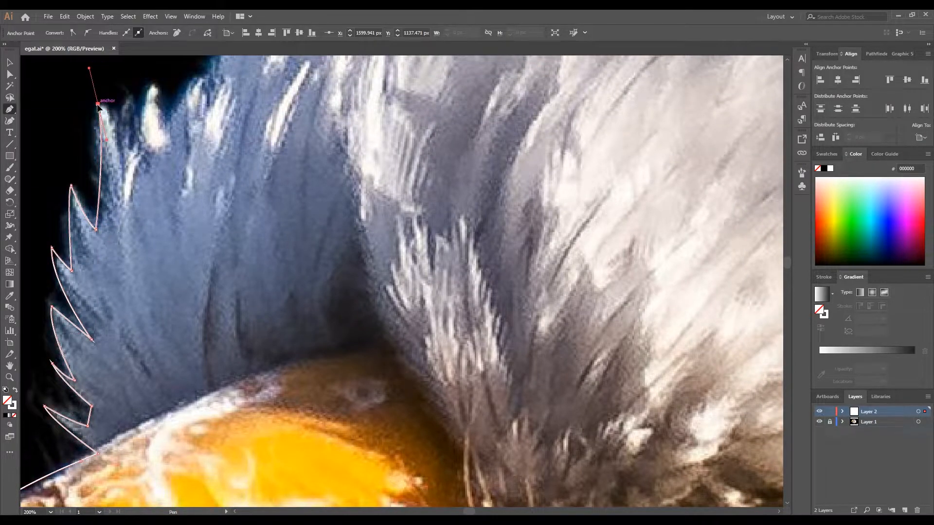
- Outline the small feather tips and notches at the upper end of the forehead tuft
click(98, 105)
drag(122, 151, 120, 178)
click(122, 151)
click(139, 140)
drag(151, 83, 162, 74)
click(152, 83)
drag(163, 120, 172, 128)
click(163, 121)
drag(199, 76, 100, 160)
click(103, 154)
- Continue the outline along the sloping edge from the forehead tuft towards the crown
drag(146, 92, 87, 198)
click(147, 111)
scroll(123, 129, down, 1)
drag(125, 128, 88, 185)
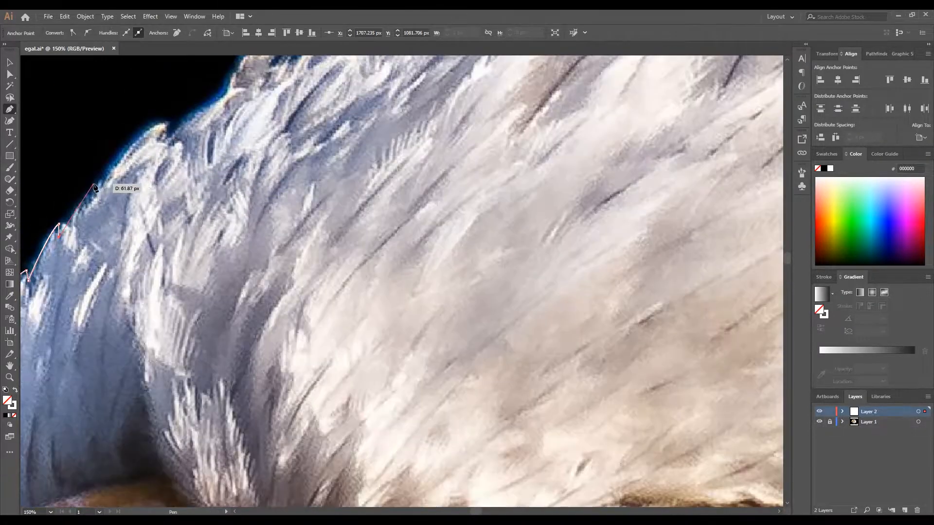
click(164, 122)
click(159, 140)
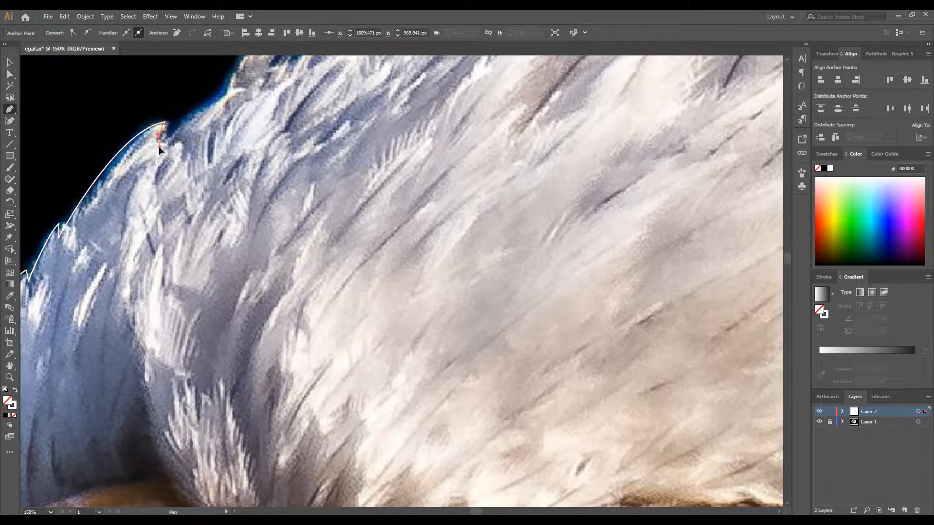
drag(179, 129, 112, 244)
scroll(113, 244, down, 4)
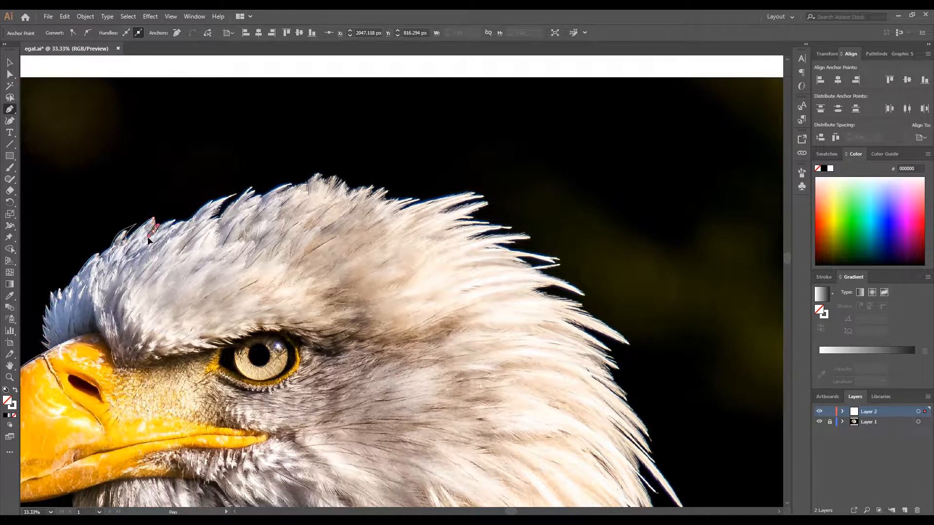
- Trace the feather tips along the front of the crown up towards the head's highest point
click(177, 218)
click(169, 228)
click(189, 221)
drag(234, 195, 264, 192)
click(289, 183)
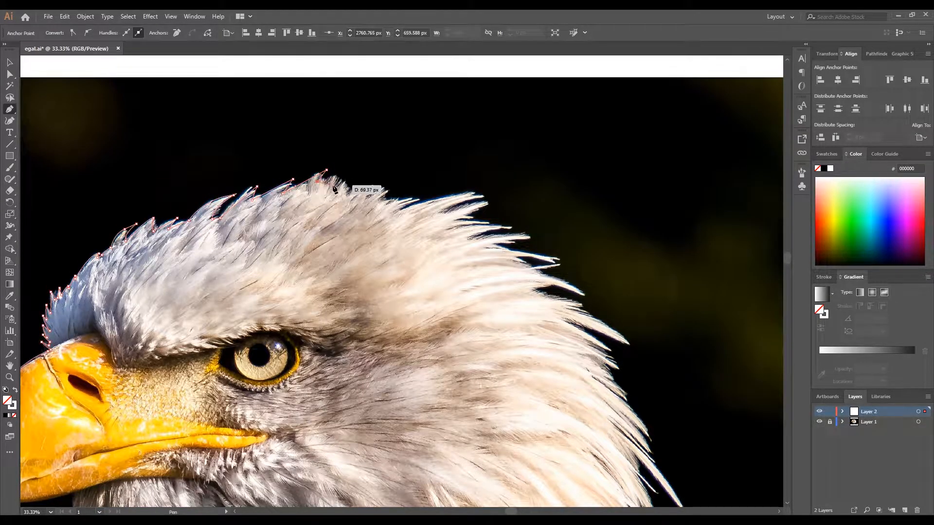
- Outline the feather tips from the head's highest point to the rear of the crown, undoing one misplaced anchor
click(355, 170)
click(339, 185)
click(390, 181)
click(376, 187)
click(416, 185)
key(ctrl+z)
click(423, 197)
click(398, 210)
click(485, 189)
click(444, 210)
- Trace the long pointed feathers and the gaps between them at the upper back of the head
click(490, 202)
click(451, 221)
click(495, 221)
click(450, 227)
click(511, 227)
drag(468, 239, 491, 271)
click(530, 235)
click(492, 247)
- Continue the zigzag outline around the large pointed feathers midway down the back of the head
scroll(493, 248, down, 3)
scroll(416, 252, up, 4)
drag(423, 263, 424, 265)
click(471, 292)
click(537, 321)
drag(457, 310, 461, 313)
drag(602, 395, 646, 445)
click(602, 396)
drag(500, 356, 475, 356)
click(500, 356)
- Trace the next three feather tips and notches down the back of the head towards the nape
click(588, 411)
click(538, 392)
click(617, 448)
click(563, 423)
click(617, 491)
click(543, 441)
- Outline the nape feathers, including the longest one that sticks out over the black background
drag(605, 496, 438, 271)
click(496, 326)
click(439, 287)
click(478, 340)
click(528, 426)
click(412, 306)
drag(481, 444, 487, 461)
click(443, 398)
click(469, 471)
click(427, 407)
- Trace the lowest nape feathers where their tips overlap the dark shoulder plumage
drag(427, 407, 374, 244)
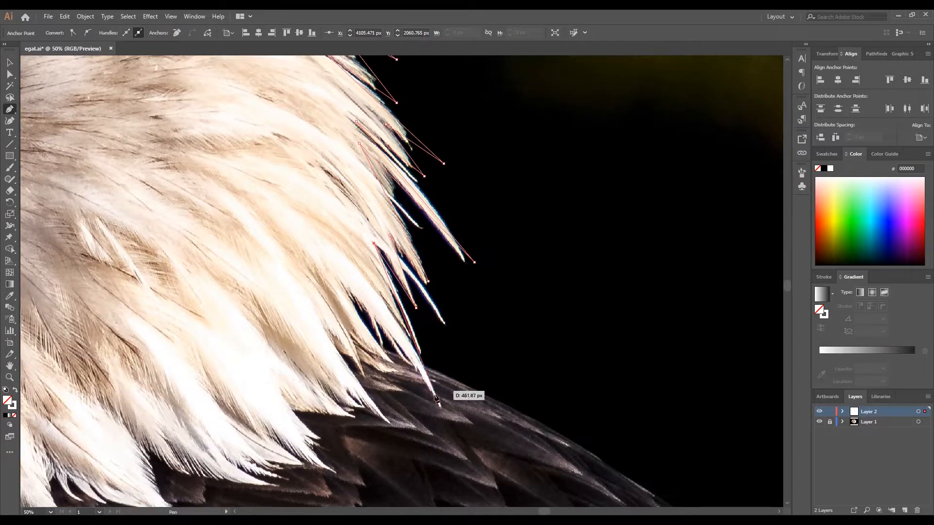
click(440, 405)
click(349, 289)
click(386, 364)
click(345, 320)
click(365, 379)
click(330, 337)
click(394, 432)
- Continue the outline along the white feather tips bordering the upper part of the dark shoulder
click(344, 383)
click(362, 410)
click(313, 374)
click(354, 416)
click(292, 409)
click(331, 469)
click(271, 428)
click(302, 465)
- Trace the broad white feather tips further along the shoulder towards the chest
drag(303, 465, 445, 450)
click(388, 416)
click(416, 438)
click(352, 409)
click(408, 444)
click(271, 402)
click(312, 483)
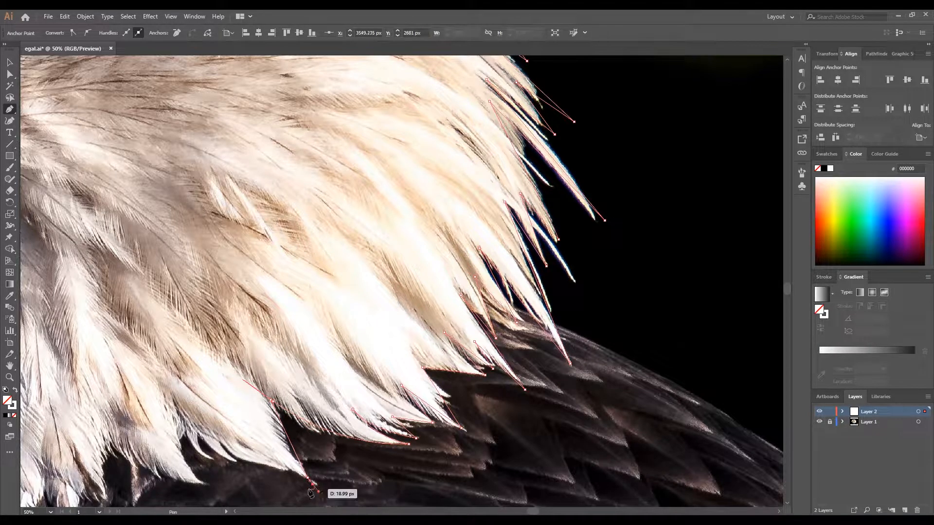
- Outline the curved notches and pointed white feathers between the shoulder and the chest
click(286, 462)
drag(173, 415, 145, 377)
click(203, 482)
drag(202, 479, 345, 462)
drag(252, 424, 223, 382)
click(252, 423)
drag(247, 480, 254, 501)
- Continue the outline through the hanging neck feathers and the gaps between them above the dark chest
drag(254, 501, 301, 420)
scroll(394, 468, down, 2)
scroll(275, 504, down, 1)
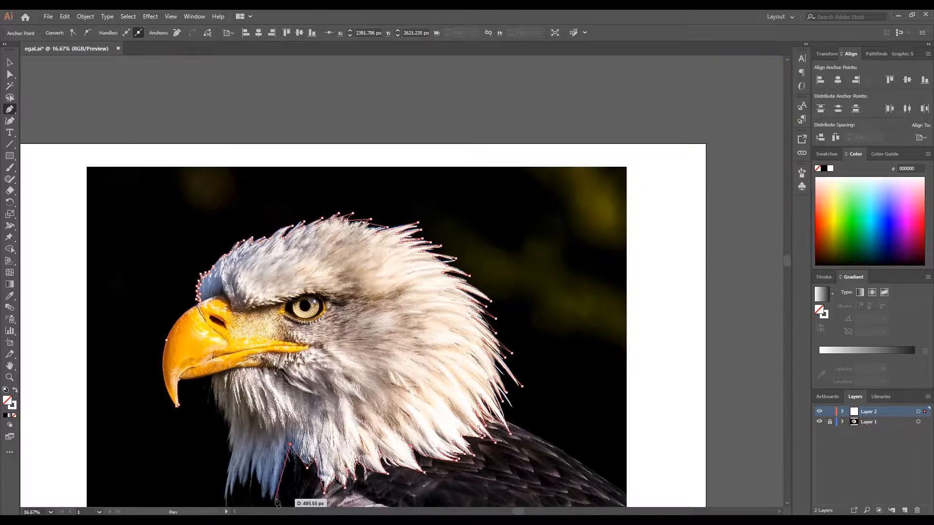
drag(275, 503, 304, 424)
click(299, 444)
click(301, 402)
click(294, 423)
click(291, 395)
click(284, 390)
click(279, 420)
- Trace the last hanging feather tips at the lower front edge of the neck
click(282, 379)
click(273, 418)
click(269, 393)
click(263, 421)
click(261, 402)
drag(256, 436, 261, 448)
click(256, 436)
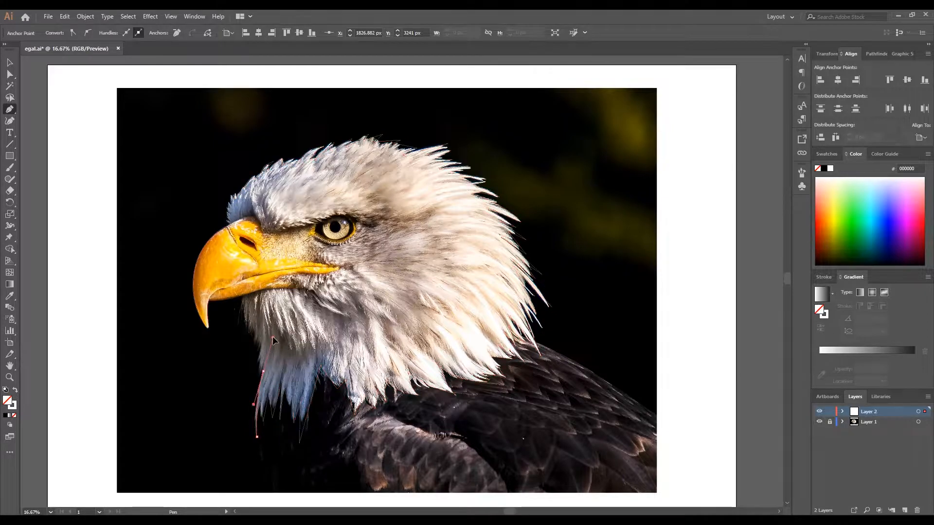
- Continue the outline upward through the thin feather tips along the lower front edge of the neck
scroll(261, 373, up, 3)
click(265, 378)
click(265, 352)
click(251, 399)
click(257, 365)
click(252, 375)
click(256, 337)
click(245, 354)
drag(262, 299, 266, 375)
click(263, 372)
click(253, 391)
click(258, 364)
click(251, 371)
- Trace the remaining throat feathers up to the chin and close the outline along the beak's underside at the hooked tip
click(251, 360)
click(241, 380)
drag(241, 325, 235, 316)
click(231, 347)
click(233, 320)
click(222, 353)
click(226, 275)
click(217, 325)
click(211, 252)
drag(211, 251, 210, 225)
click(203, 263)
drag(104, 241, 90, 232)
scroll(225, 263, down, 3)
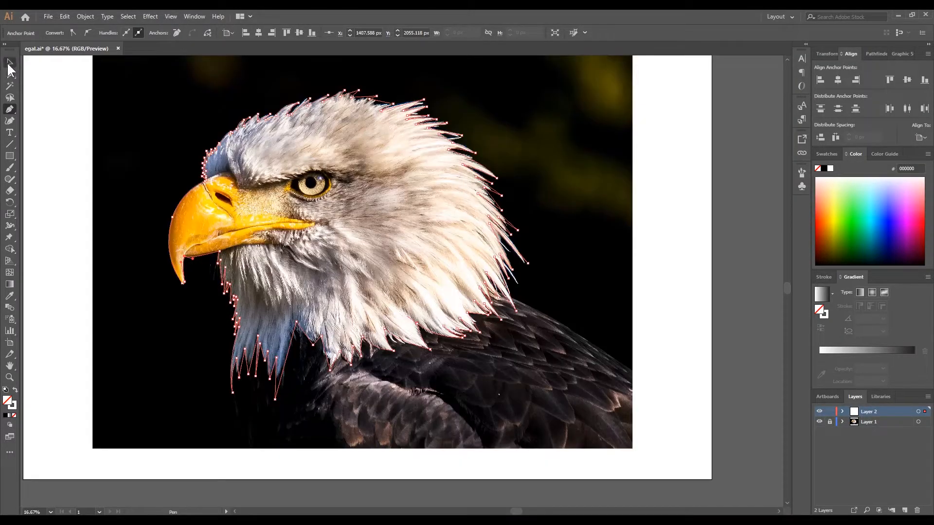
- Select the finished head outline and swap its fill and stroke to make a solid white silhouette
click(10, 65)
click(255, 116)
click(249, 114)
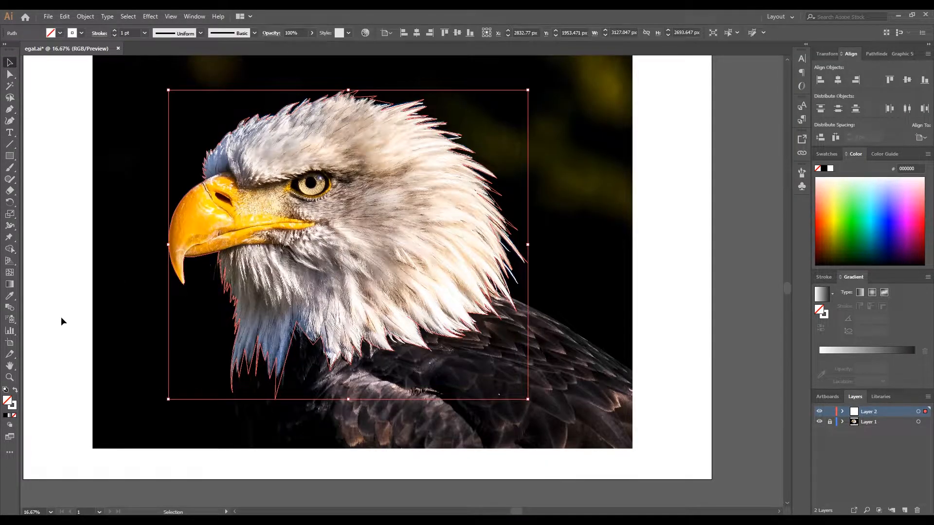
click(15, 390)
click(190, 271)
key(ctrl+1)
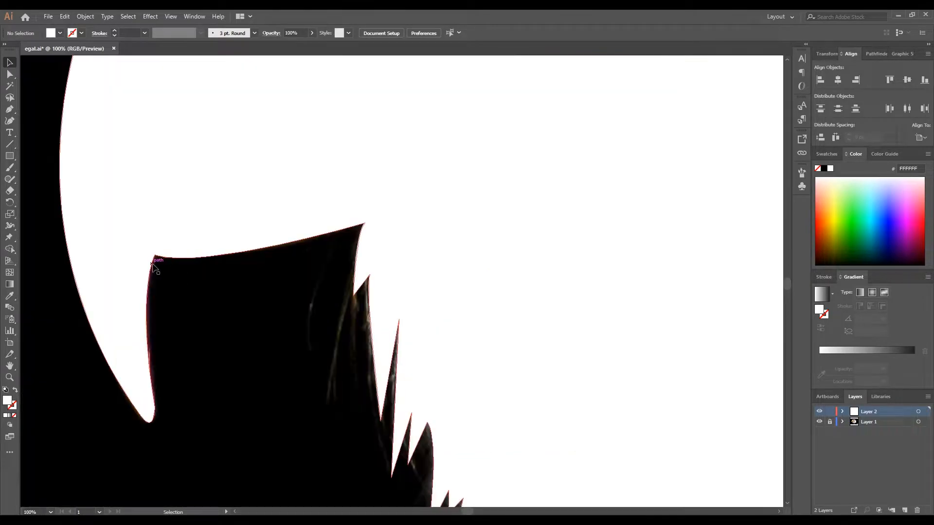
scroll(148, 396, up, 4)
drag(176, 449, 225, 323)
click(10, 74)
click(229, 315)
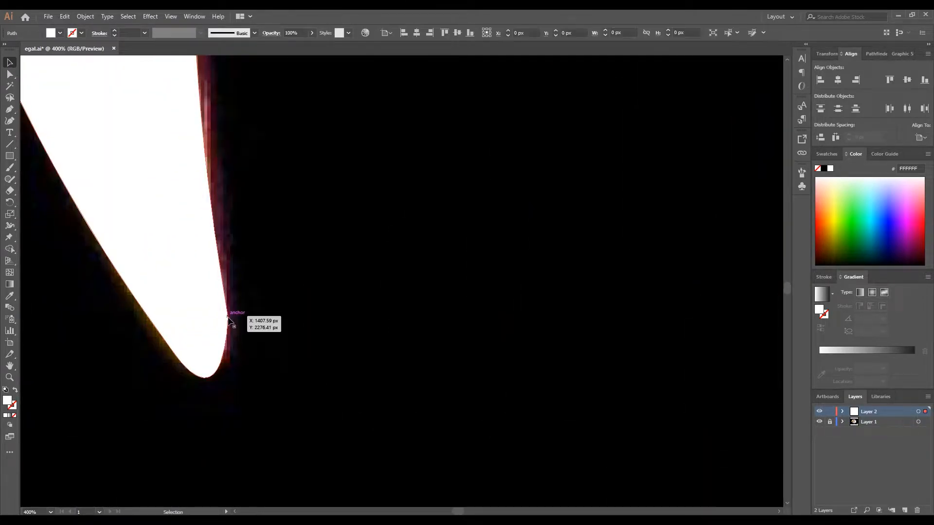
scroll(229, 348, down, 5)
scroll(65, 182, down, 5)
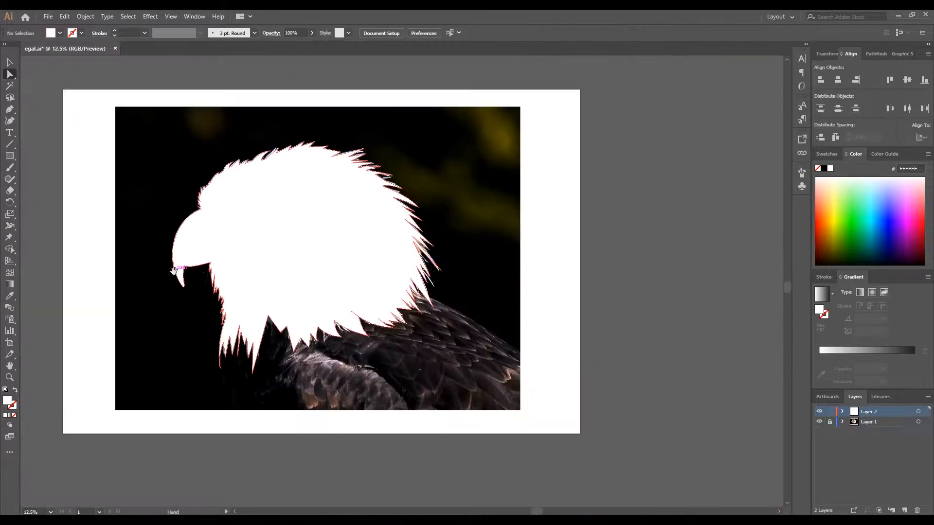
- Fill the head silhouette with semi-transparent black and add a new Layer 3 above the locked Layer 2
click(59, 33)
click(27, 49)
click(312, 33)
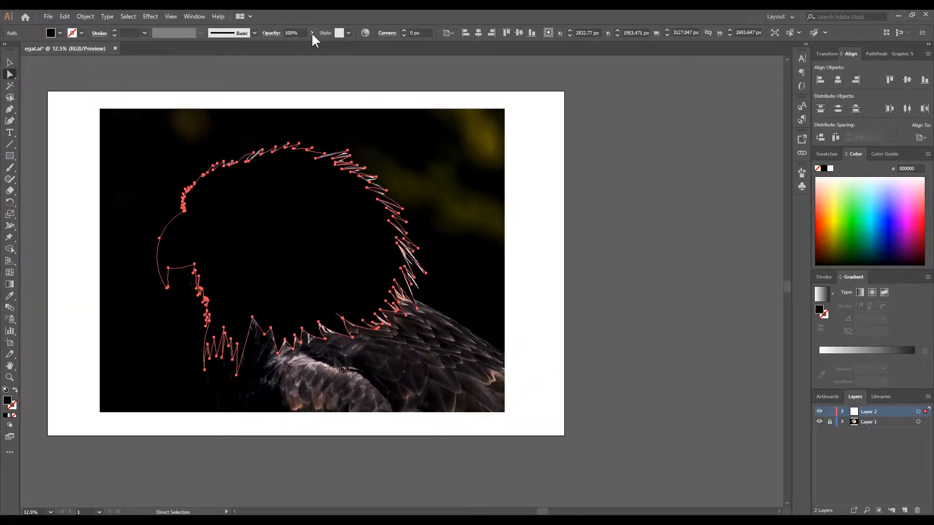
click(287, 44)
click(767, 304)
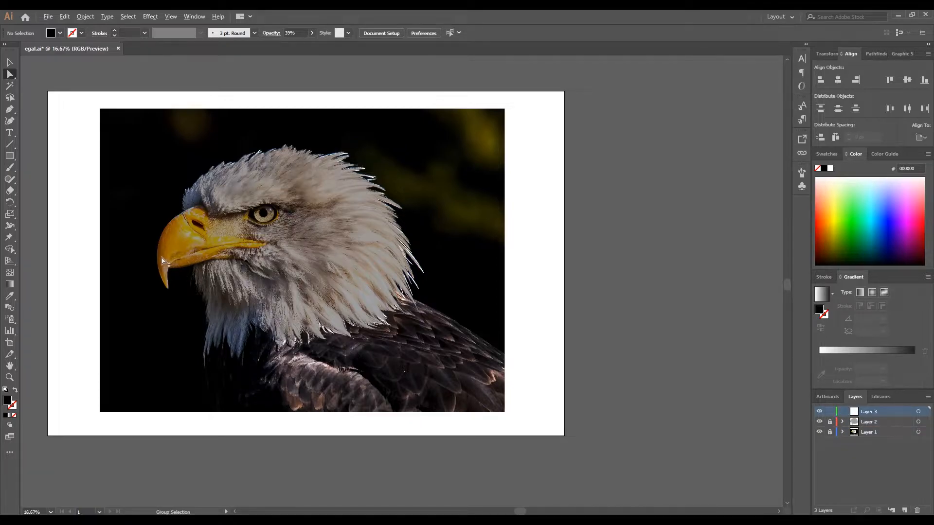
- Begin a beak shape with the Pen tool on Layer 3, following the upper ridge with a black stroke and no fill
scroll(163, 261, up, 3)
click(12, 109)
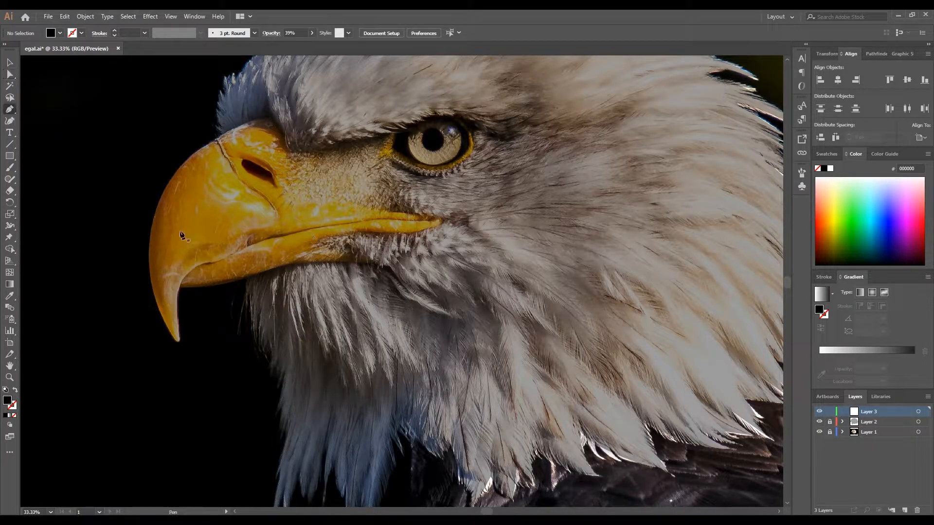
click(166, 308)
drag(181, 174, 253, 132)
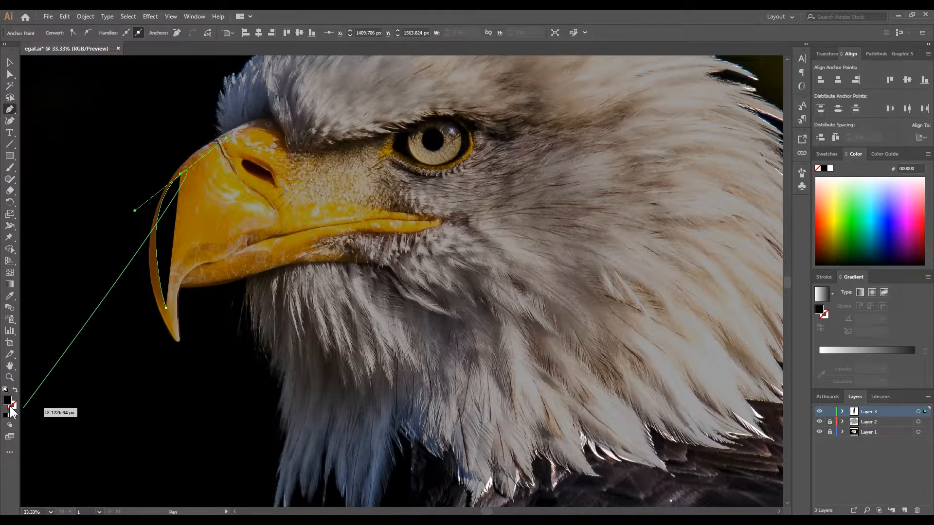
click(15, 390)
click(260, 128)
- Continue the beak path below the brow and add pointed feather zigzags between the nostril and the eye
drag(279, 142, 275, 148)
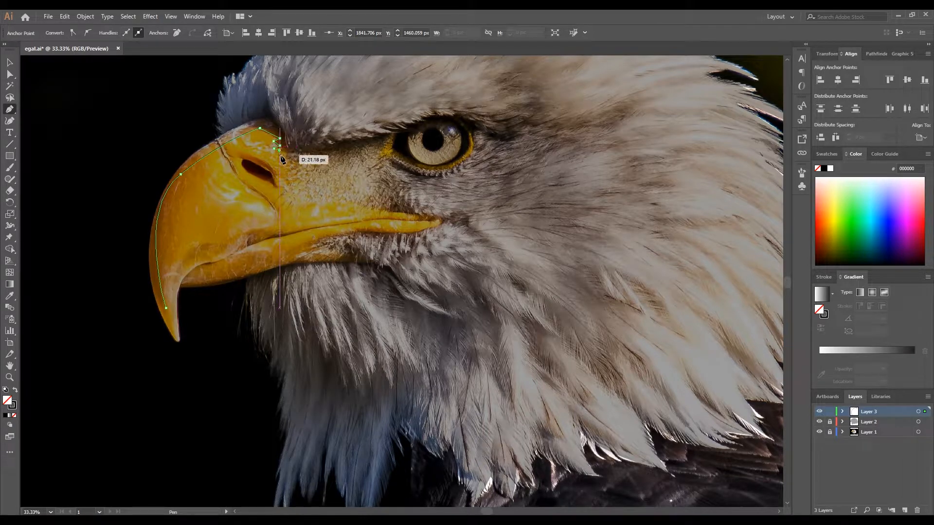
drag(308, 156, 349, 155)
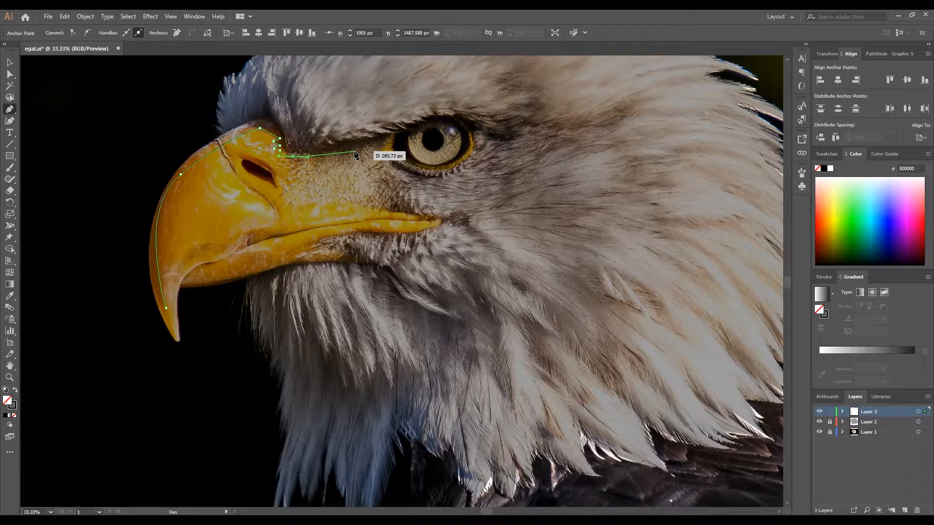
click(354, 152)
click(313, 164)
click(338, 167)
click(310, 173)
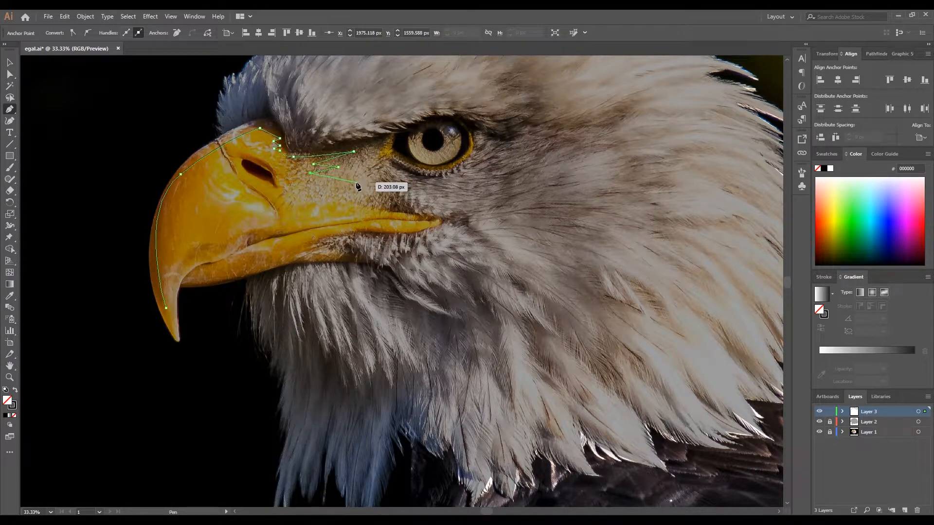
click(357, 184)
click(308, 188)
- Extend the beak path to the mouth corner, curve it back above the mouth line, and close it near the hooked tip
drag(415, 213, 439, 213)
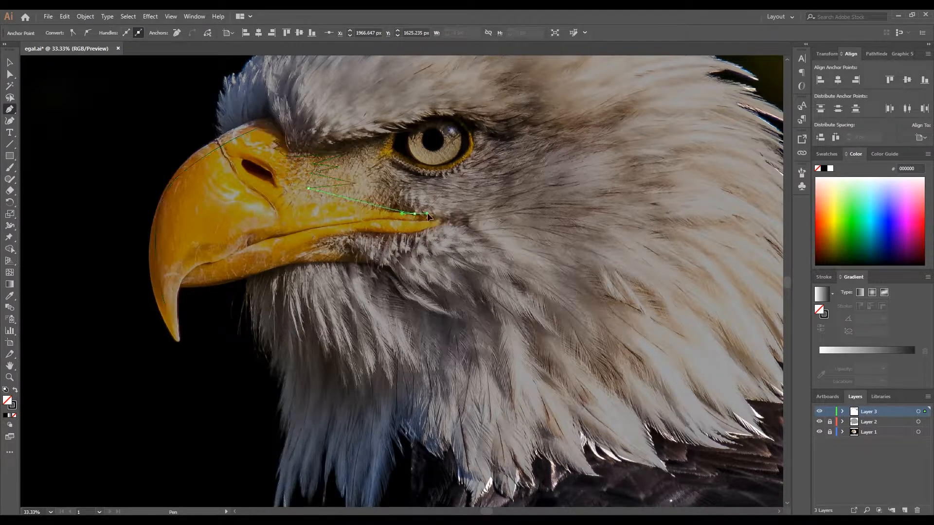
click(414, 214)
drag(260, 222, 231, 230)
drag(166, 308, 154, 381)
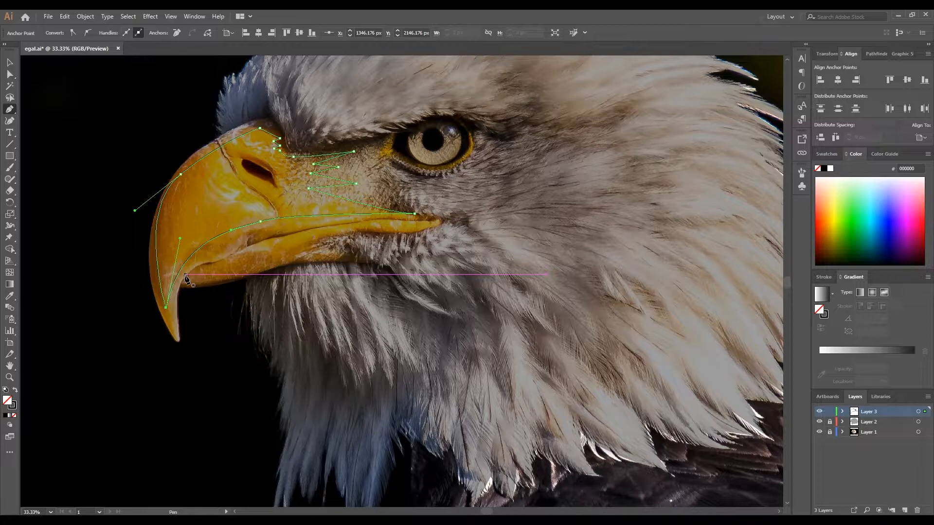
drag(180, 284, 253, 249)
key(ctrl+z)
key(ctrl+z)
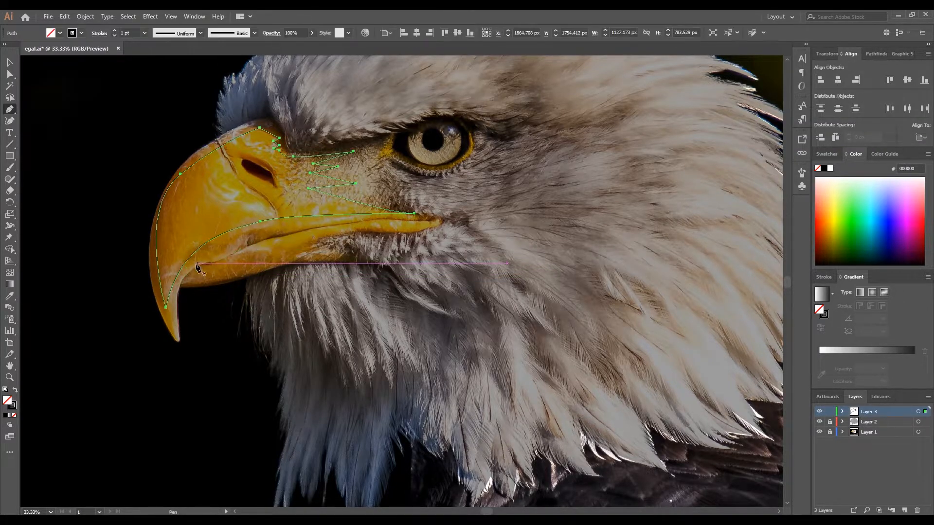
- Trace the mouth line between the upper and lower beak as an open curve ending at the mouth corner
scroll(190, 274, up, 3)
click(161, 305)
drag(197, 260, 231, 242)
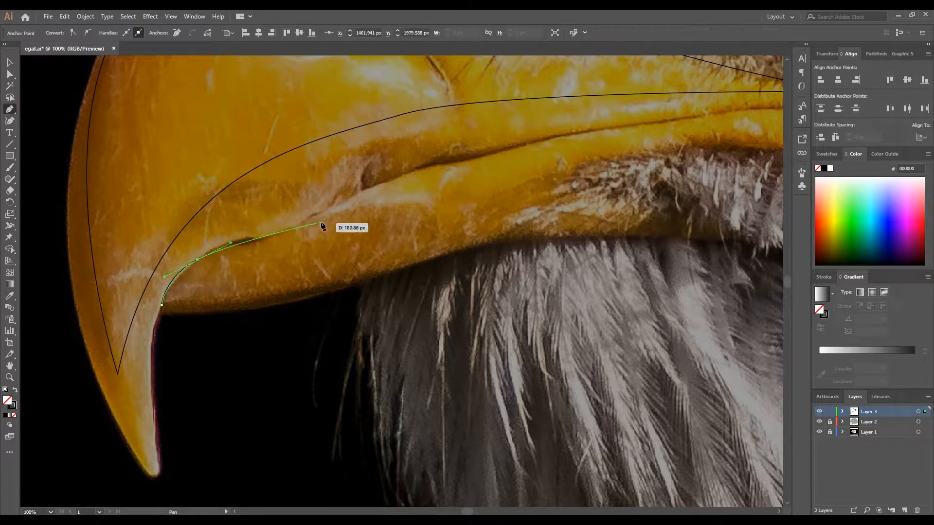
drag(393, 177, 297, 183)
drag(513, 166, 610, 167)
scroll(611, 167, down, 3)
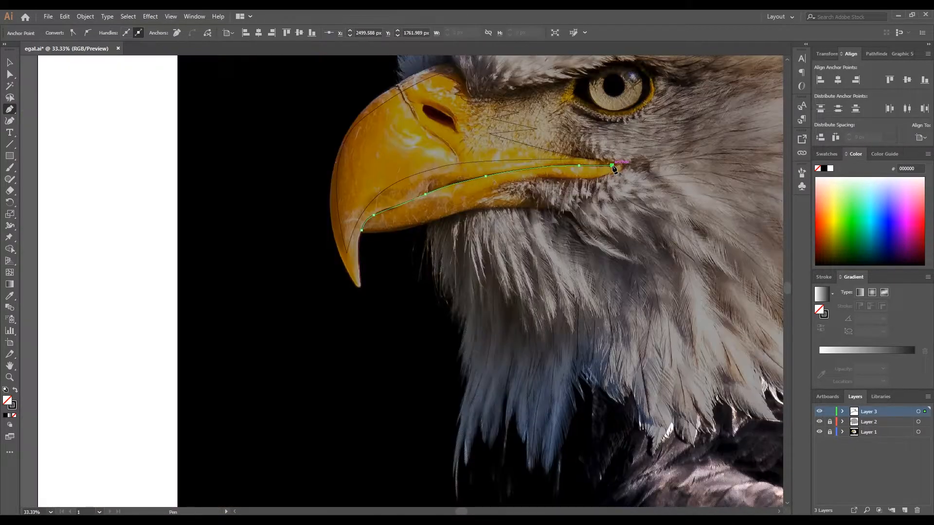
- Set the mouth line's stroke to 11 pt with a width profile tapered at both ends
key(v)
click(114, 30)
click(200, 33)
click(169, 69)
click(286, 320)
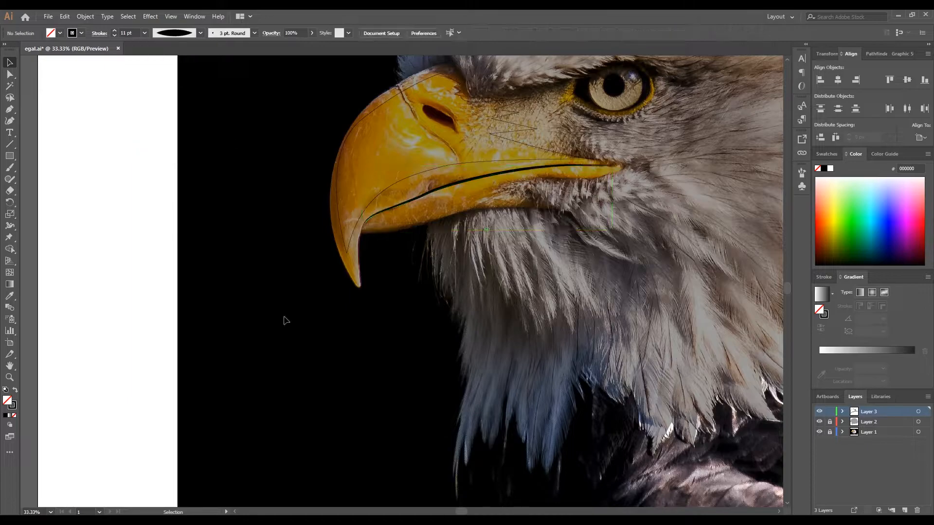
- Expand the tapered mouth line into a filled black shape
click(442, 191)
click(85, 16)
click(114, 131)
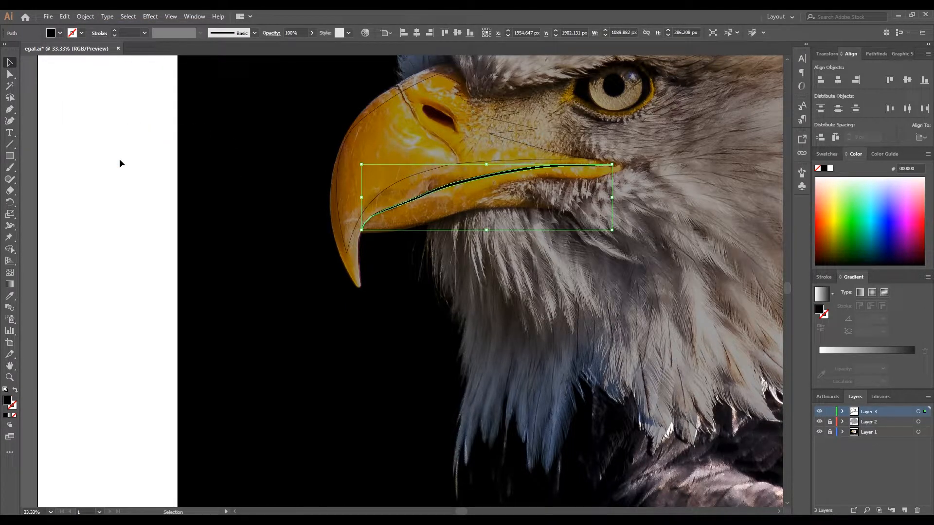
click(224, 237)
- Swap the large beak shape's fill and stroke to fill it with black
click(467, 162)
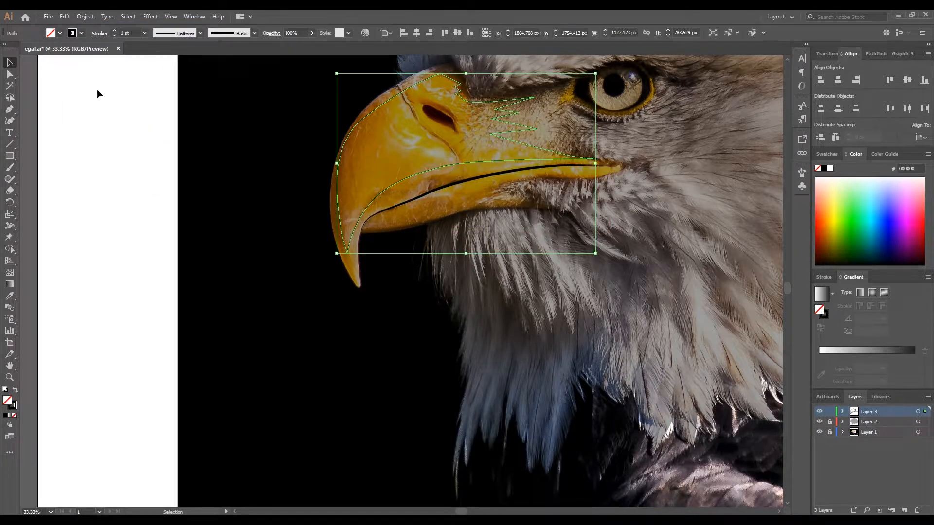
click(15, 390)
click(274, 353)
- Draw a closed shadow shape with pointed rear ends on the lower beak, just below the mouth line
scroll(275, 353, down, 1)
drag(338, 303, 244, 297)
scroll(318, 233, up, 1)
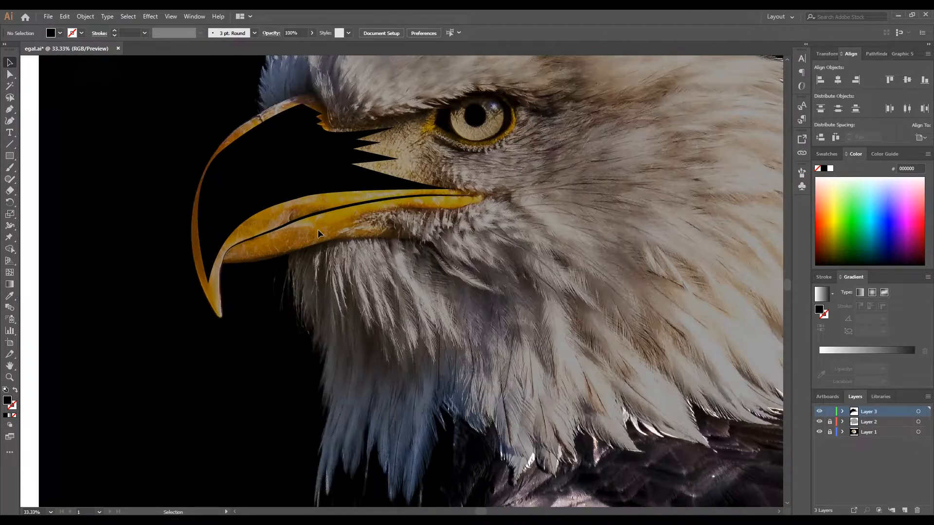
click(9, 110)
click(243, 250)
click(312, 227)
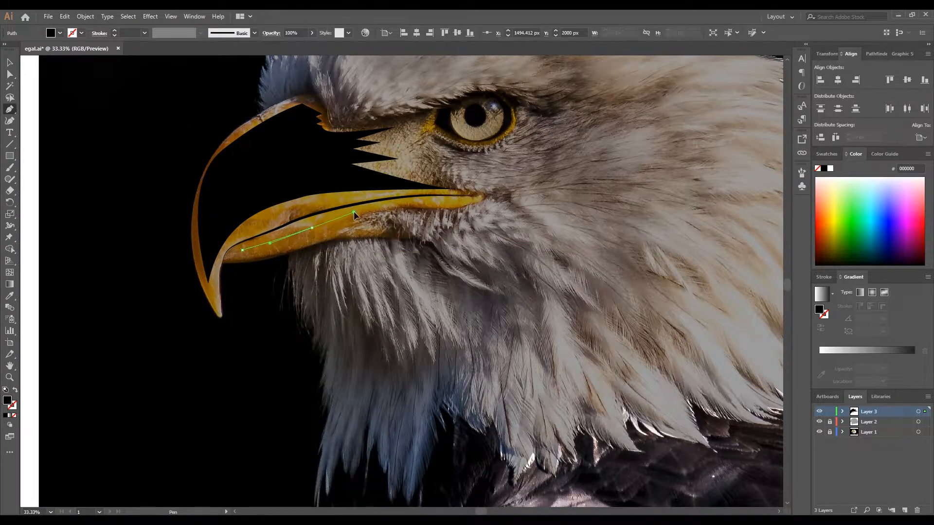
click(379, 210)
click(361, 219)
click(386, 222)
click(301, 239)
click(266, 246)
click(242, 250)
- Draw a closed shadow shape under the mouth corner with small pointed feather tips along its lower edge
scroll(352, 215, right, 2)
click(348, 210)
drag(375, 210, 397, 210)
click(429, 199)
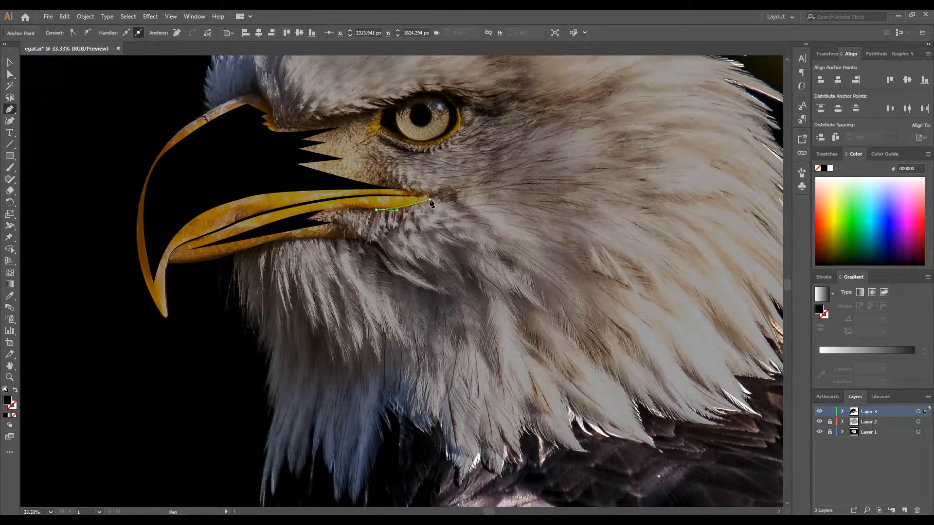
click(403, 214)
click(382, 216)
click(388, 227)
click(368, 216)
click(348, 210)
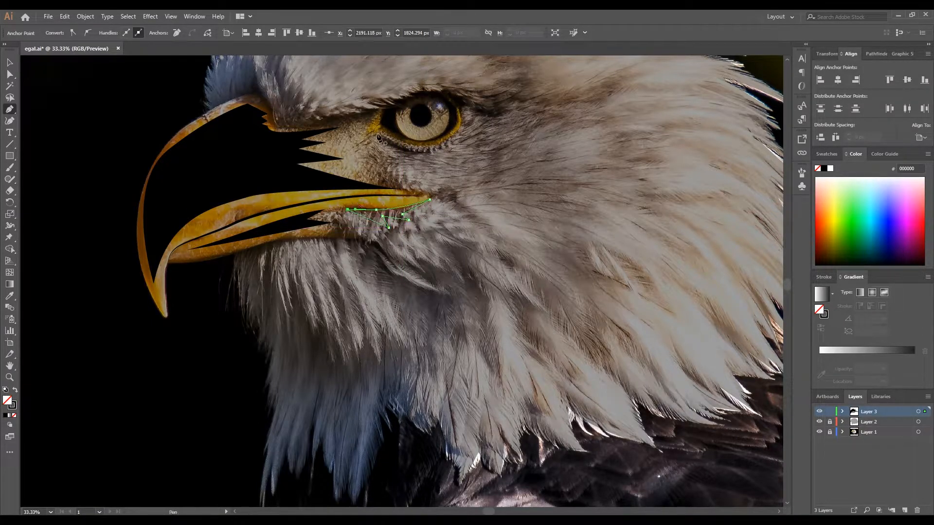
- Draw a thin curved shadow sliver along the lower front edge of the eye
click(376, 132)
drag(427, 152, 441, 150)
click(426, 152)
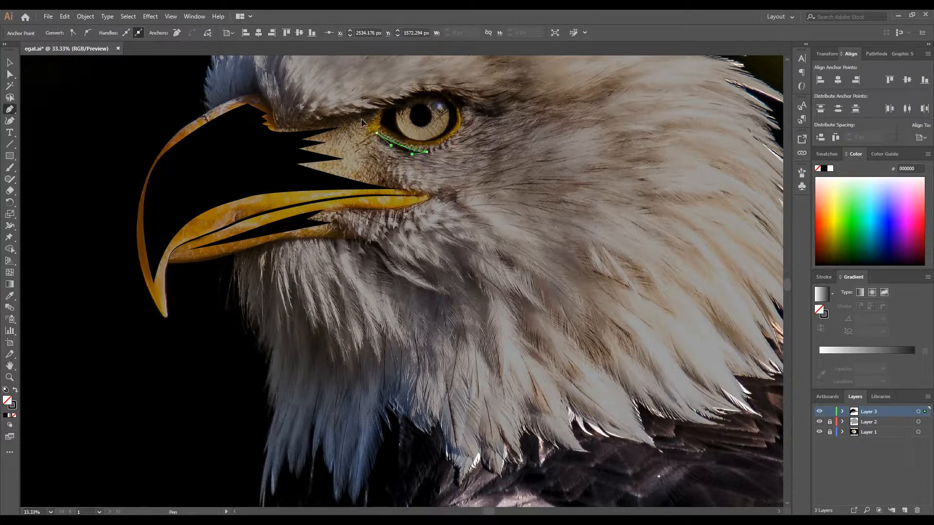
- Begin the throat shadow shape along the lower beak's underside and curve it down across the cheek feathers
click(248, 250)
drag(344, 239, 376, 254)
drag(415, 283, 434, 289)
click(438, 291)
drag(373, 267, 347, 239)
key(ctrl+z)
click(408, 287)
click(442, 340)
- Trace the jagged feather tips along the lower edge of the throat shadow towards the front
click(412, 324)
click(416, 349)
click(401, 334)
click(409, 357)
click(379, 325)
click(379, 362)
click(363, 326)
click(359, 359)
click(348, 330)
click(346, 363)
click(335, 342)
click(337, 368)
click(315, 333)
- Continue the throat shadow through the pointed feathers at the front and close it beneath the lower beak
click(291, 268)
click(290, 313)
click(275, 276)
click(272, 300)
click(270, 266)
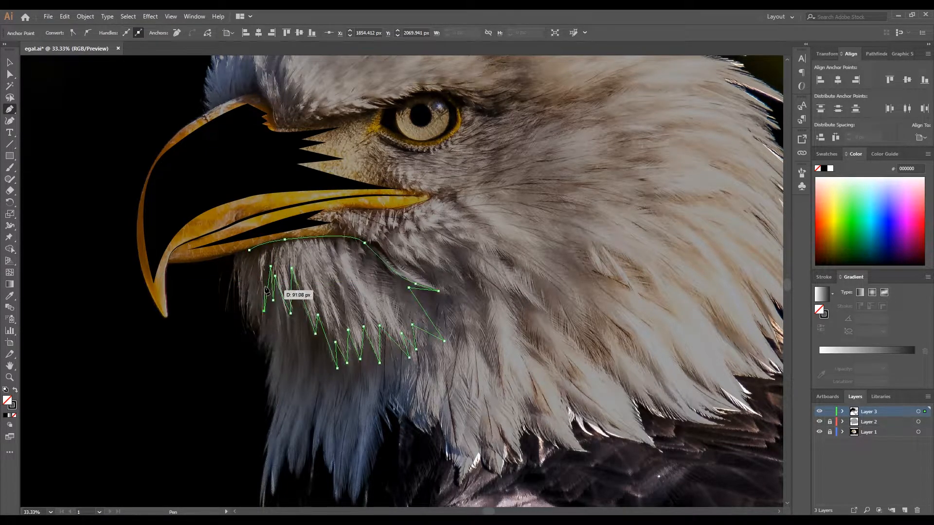
click(261, 255)
click(249, 278)
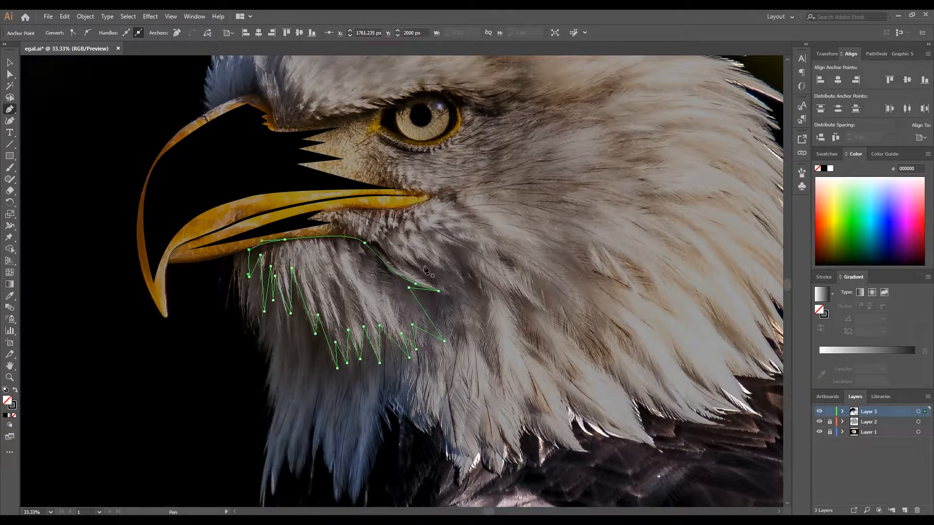
- Fill the throat shadow shape with black and deselect it
click(16, 389)
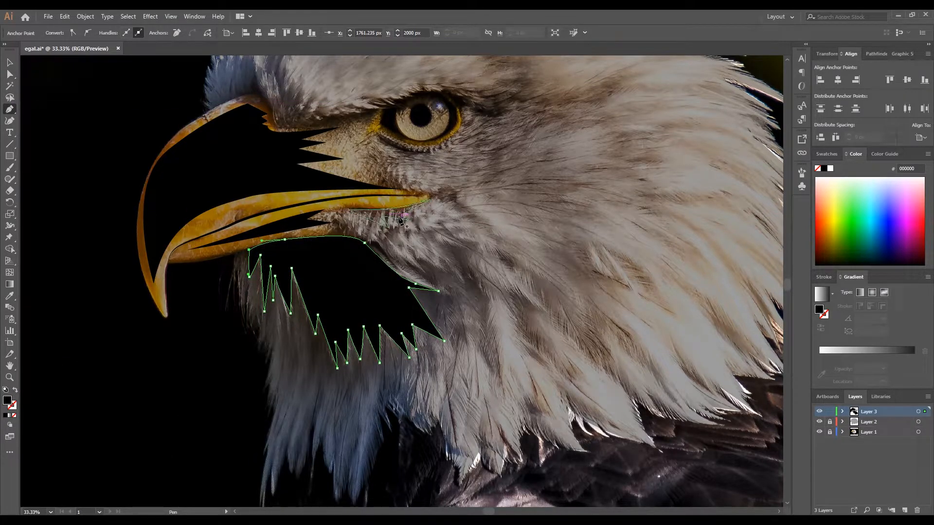
click(9, 62)
click(50, 294)
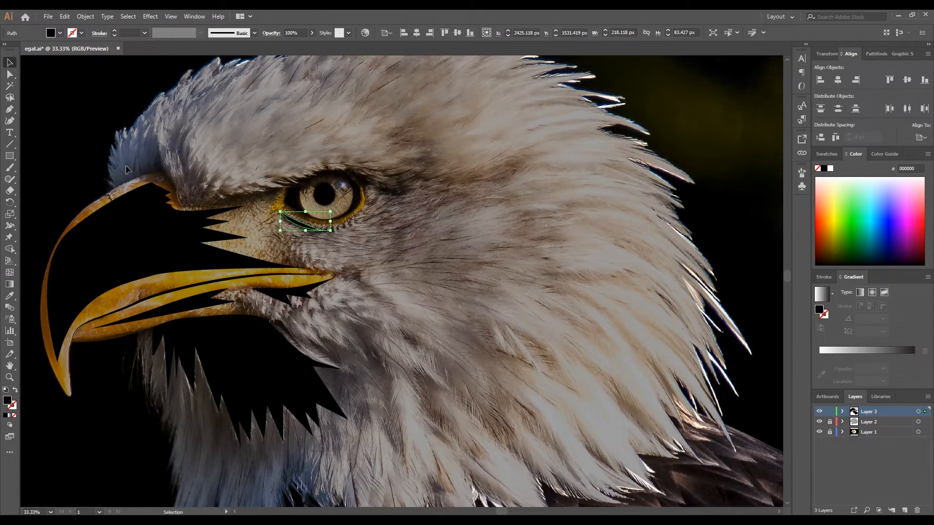
- Begin an iris outline with the Pen tool, tracing its upper front edge and curving around the underside of the pupil
key(p)
scroll(313, 203, up, 4)
click(257, 159)
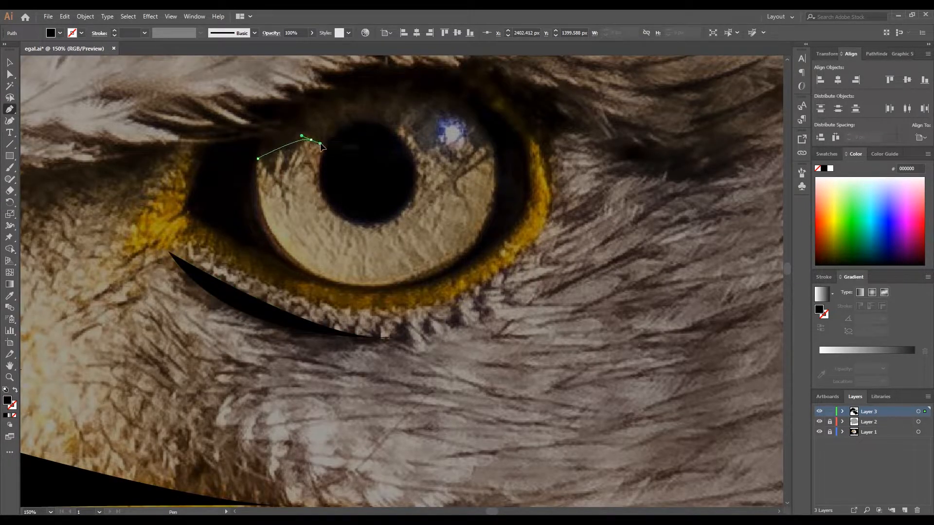
drag(321, 146, 322, 145)
drag(322, 199, 330, 215)
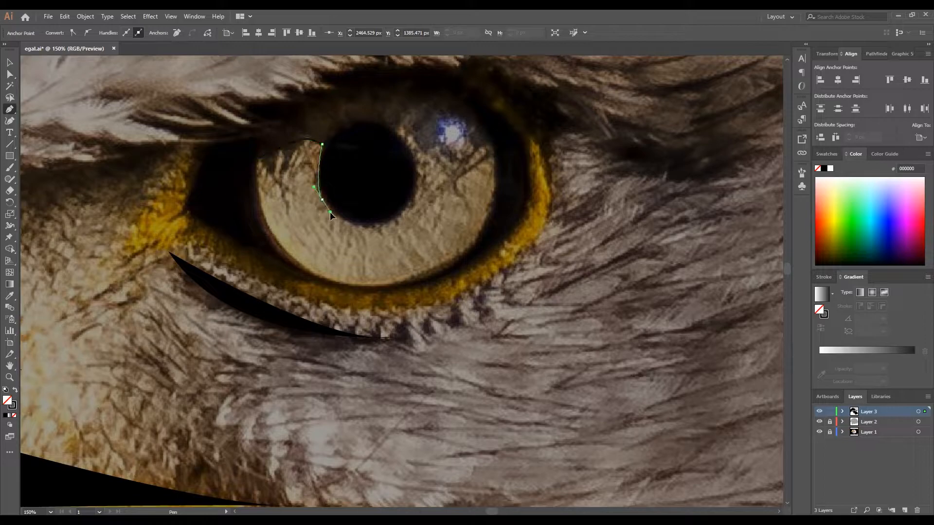
drag(394, 218, 418, 201)
drag(398, 131, 452, 111)
click(398, 130)
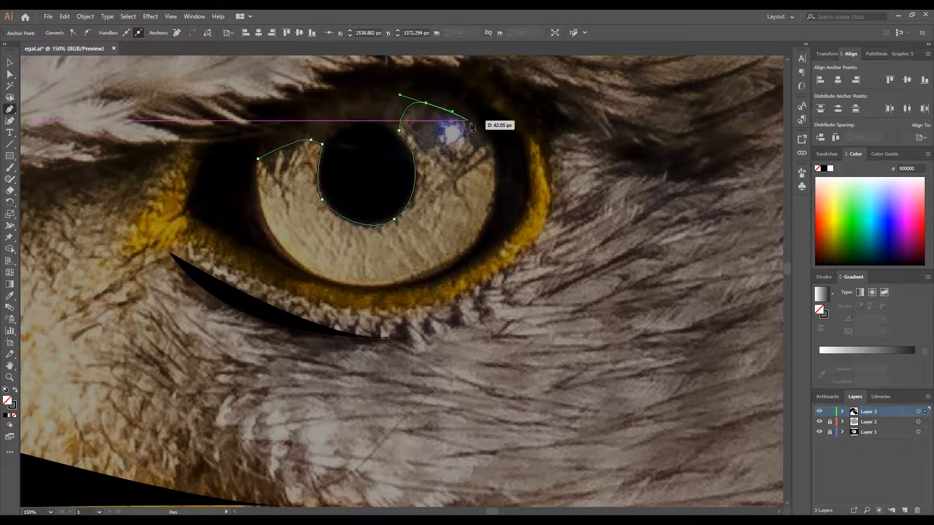
- Trace the iris's rear and lower edges and close the outline at its starting point
drag(492, 157, 494, 184)
drag(421, 280, 372, 290)
key(ctrl+z)
drag(458, 258, 416, 272)
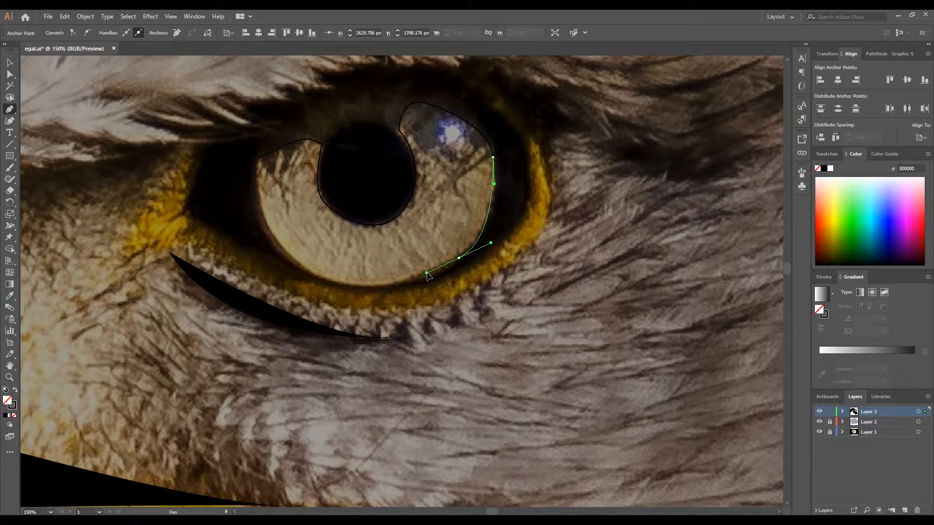
drag(294, 257, 254, 209)
drag(257, 159, 264, 141)
- Convert the anchor at the iris outline's lower front edge to a corner with the Anchor Point tool
click(10, 62)
drag(12, 106, 47, 143)
click(294, 258)
click(15, 63)
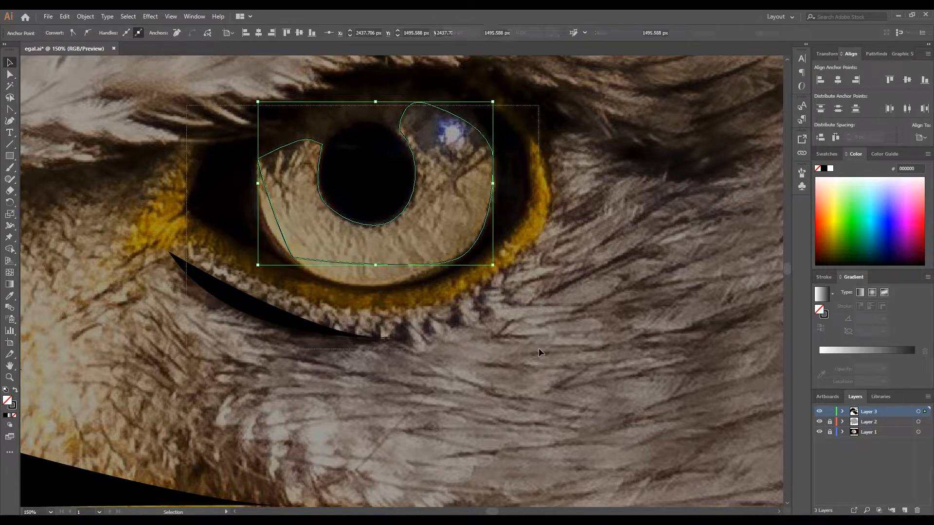
- Delete the iris outline and lower-lid shadow, and draw one circle around the iris and a smaller about 100 px circle around the pupil
key(ctrl+a)
key(Delete)
drag(11, 158, 54, 179)
drag(359, 179, 471, 290)
drag(472, 173, 491, 169)
drag(490, 286, 495, 291)
drag(261, 173, 256, 174)
drag(367, 173, 419, 225)
- Draw a closed Pen path with a wavy lower edge crossing the upper iris and pupil and straight sides enclosing the area above
click(10, 121)
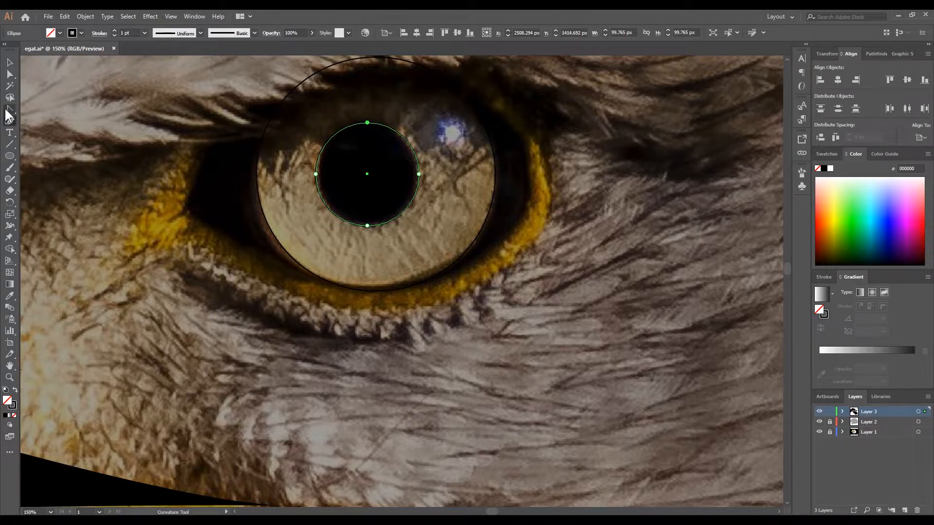
click(246, 169)
drag(348, 150, 406, 177)
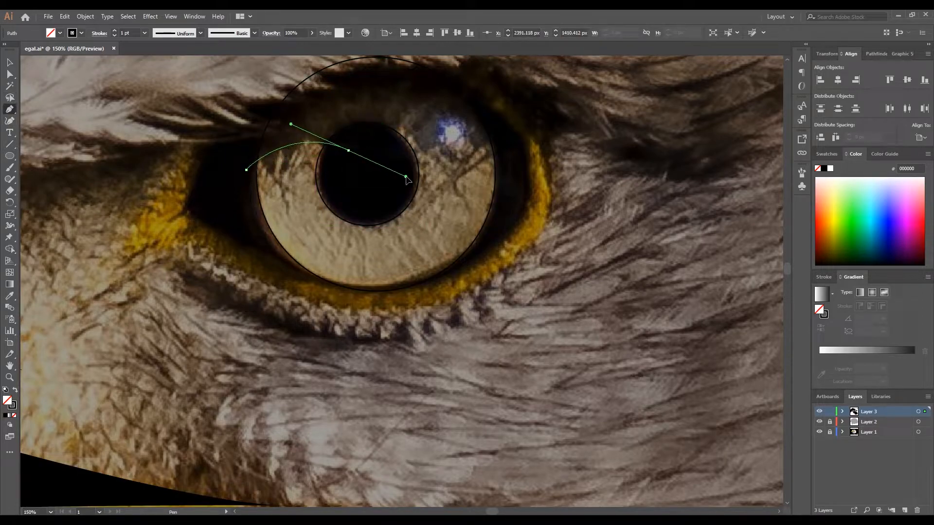
click(383, 151)
drag(501, 152, 603, 249)
scroll(476, 81, down, 1)
click(480, 64)
click(340, 65)
click(322, 139)
- Use Shape Builder on the circles and eyelid path to remove the area above the wavy edge and the pupil from the iris
key(v)
scroll(220, 114, down, 2)
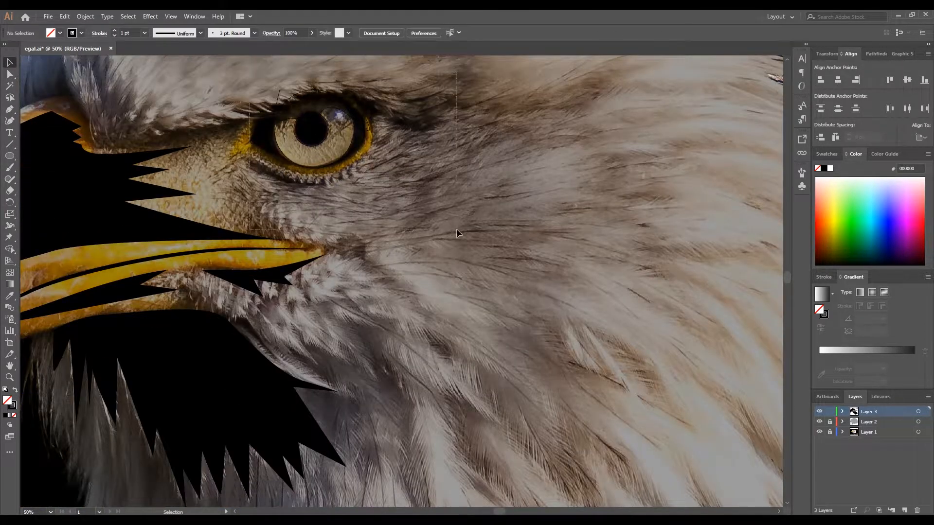
click(9, 181)
key(shift+m)
scroll(297, 113, up, 2)
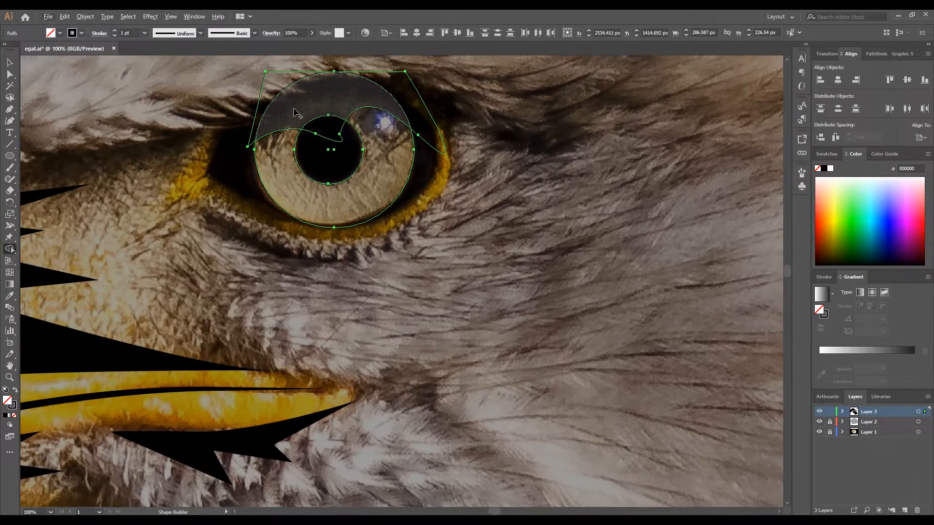
drag(262, 111, 424, 124)
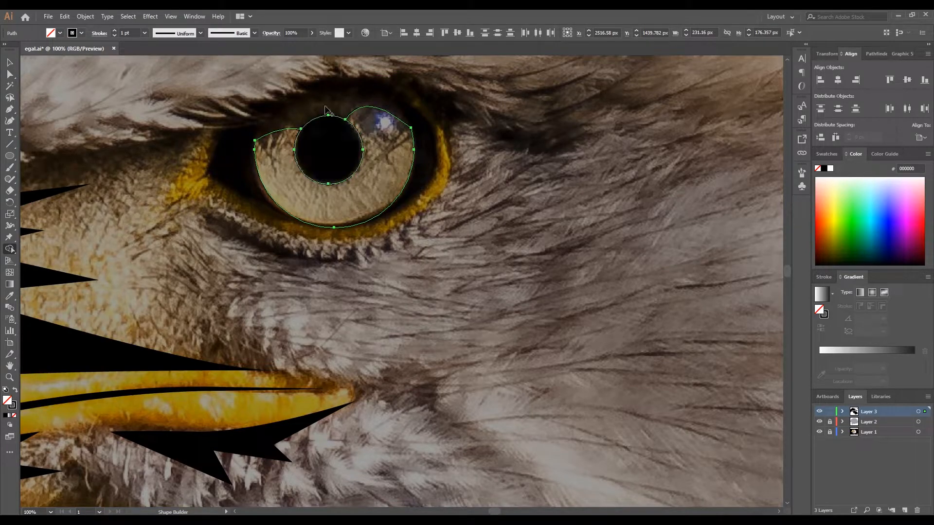
alt+click(325, 138)
- Fill the trimmed iris shape with black, without a stroke, and deselect it
key(v)
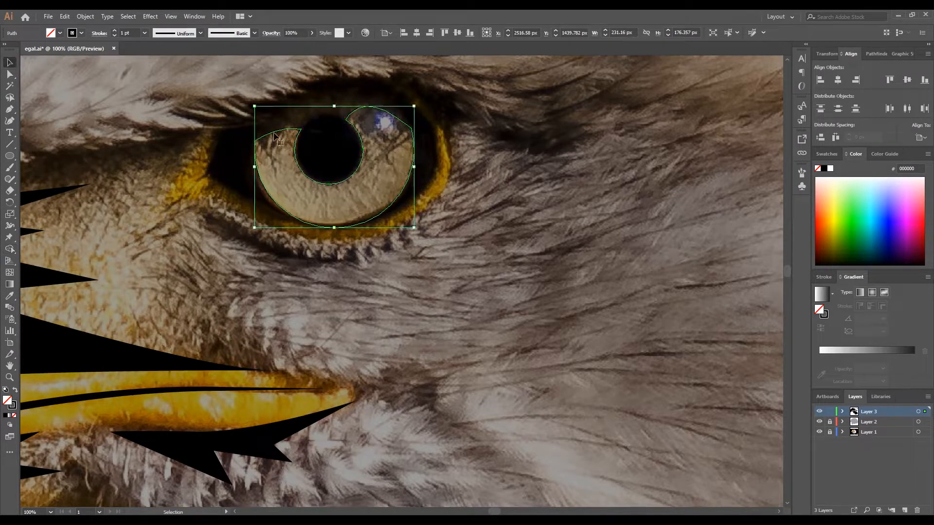
click(16, 390)
click(195, 106)
scroll(195, 106, down, 4)
drag(177, 154, 314, 189)
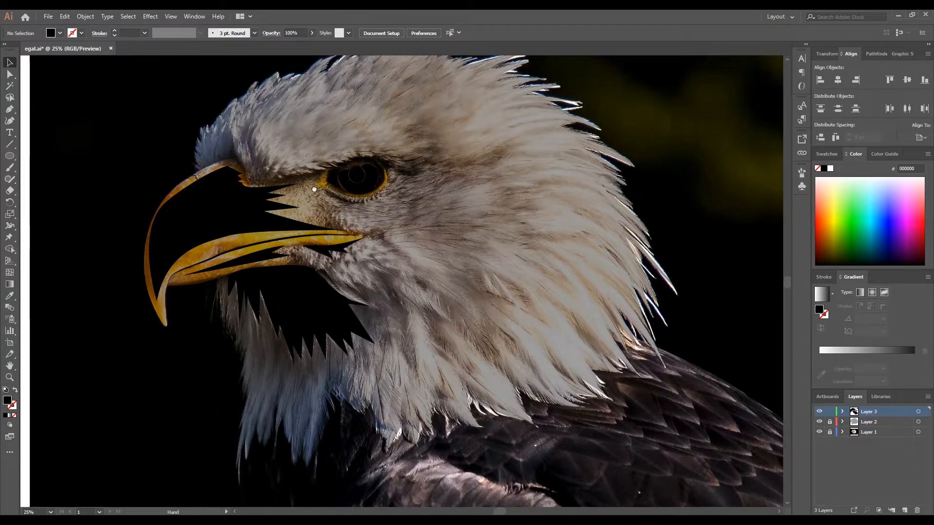
click(236, 147)
drag(283, 90, 340, 78)
click(16, 390)
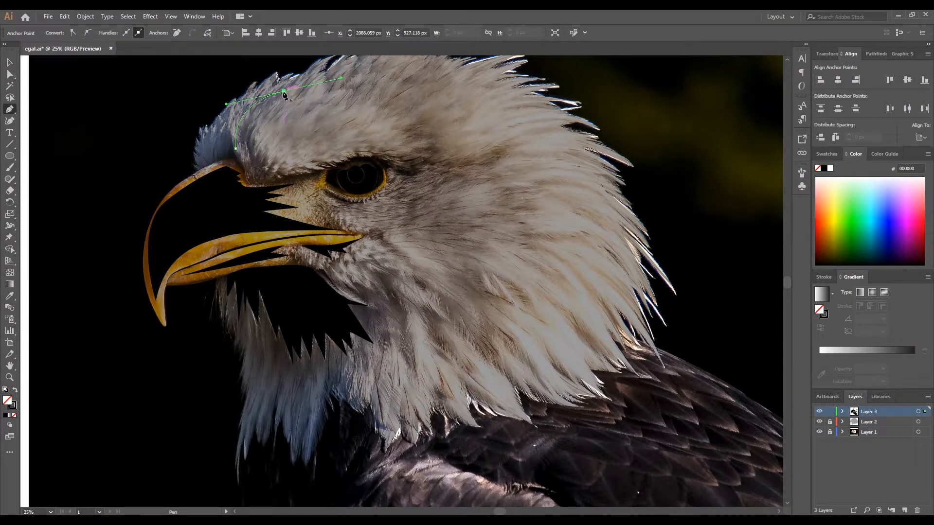
drag(261, 113, 265, 122)
drag(302, 86, 348, 82)
drag(349, 81, 328, 101)
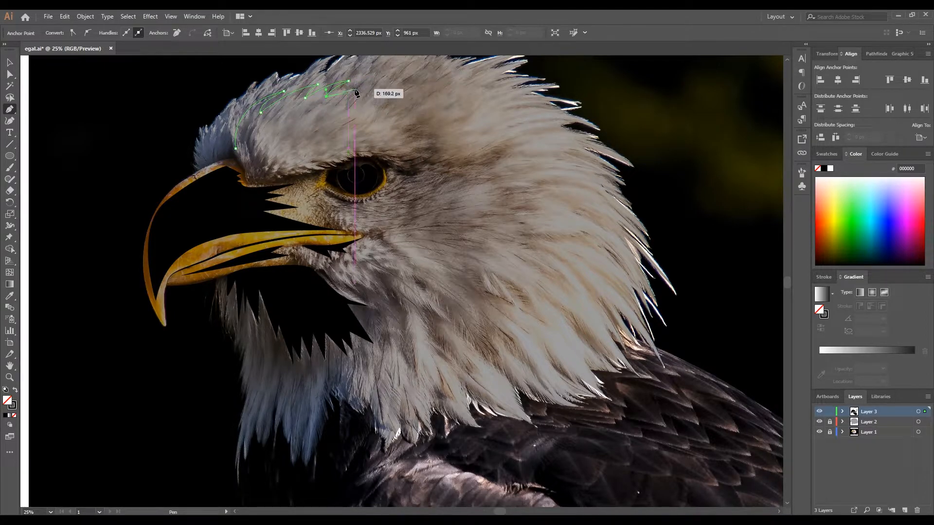
key(ctrl+z)
key(ctrl+z)
key(ctrl+z)
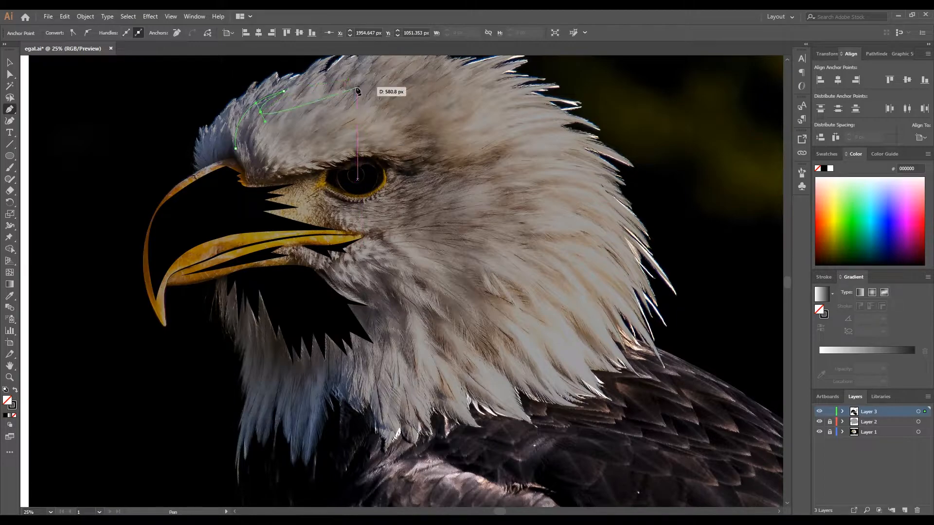
key(ctrl+z)
key(ctrl+z)
key(ctrl+z)
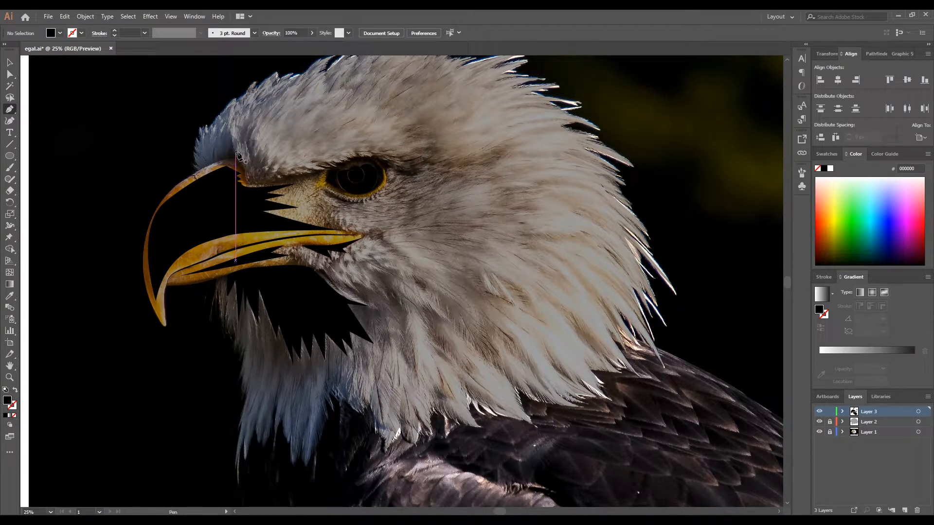
- Begin a brow outline with the Pen tool above the beak's base, tracing feather spikes along its upper edge without a fill
click(236, 144)
drag(277, 95, 335, 83)
click(15, 389)
click(277, 95)
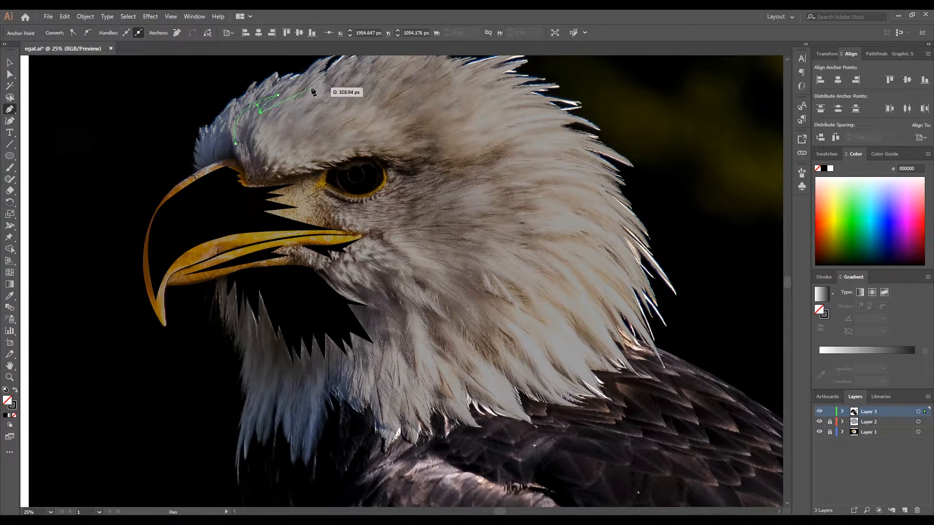
drag(296, 95, 321, 91)
click(295, 104)
click(362, 83)
click(329, 101)
click(390, 91)
click(350, 105)
- Continue the brow outline down its rear edge with short feather spikes above and behind the eye
click(403, 102)
click(373, 116)
click(404, 116)
click(389, 128)
click(417, 130)
click(387, 140)
click(409, 144)
- Trace the brow's lower edge with small notches forward to the beak's base and close the outline at its starting point
click(359, 140)
click(342, 146)
click(324, 156)
click(315, 151)
click(303, 163)
click(282, 158)
click(276, 169)
click(258, 170)
click(251, 171)
click(244, 130)
drag(245, 158, 233, 133)
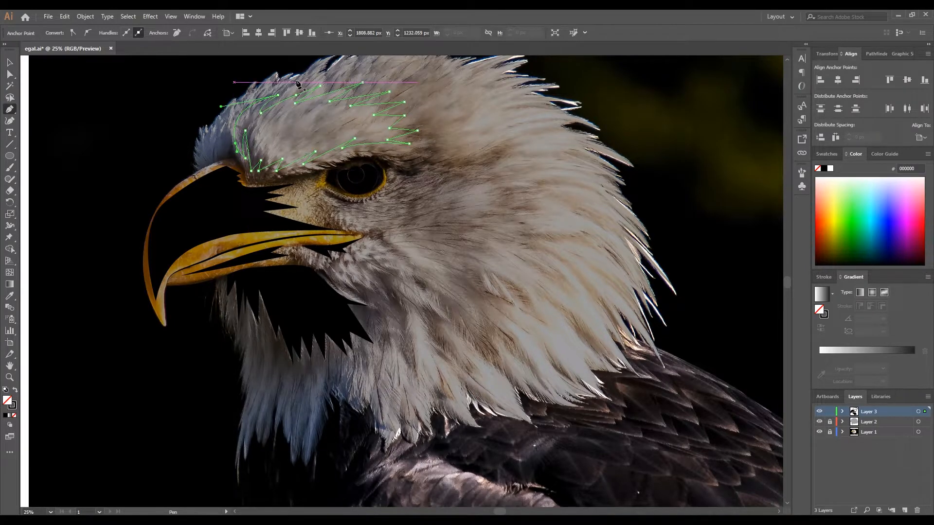
- Begin a small shadow outline just behind the eye, with three spikes sweeping toward the back of the head
scroll(396, 167, up, 1)
scroll(420, 166, down, 1)
click(404, 156)
drag(446, 145, 452, 140)
click(446, 145)
click(428, 158)
click(474, 146)
click(446, 159)
click(493, 146)
- Trace the lower zigzag edge of the small shadow behind the eye back toward its front end
click(440, 170)
click(452, 158)
click(423, 170)
click(437, 158)
click(409, 170)
click(422, 156)
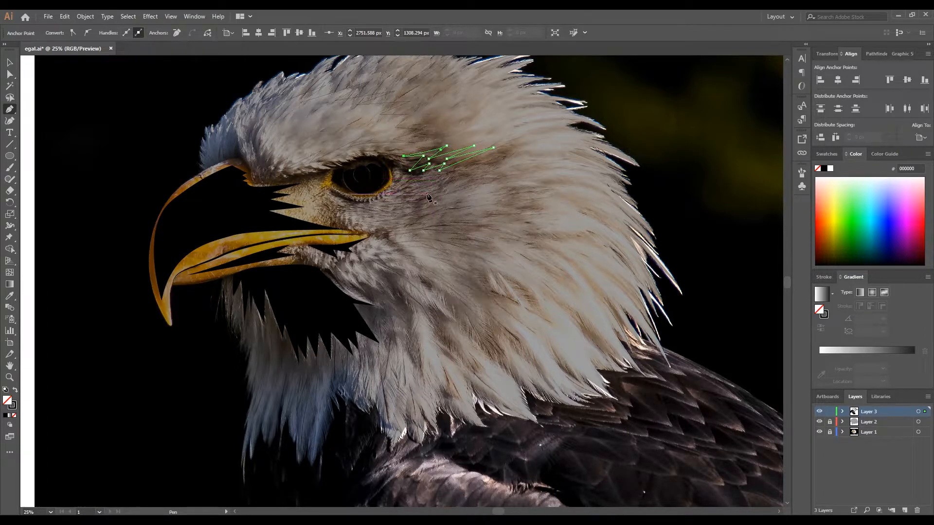
- Begin a large cheek shadow outline below and behind the eye, tracing its curved upper edge and rear spikes down to a pointed tip
click(423, 197)
drag(518, 186, 553, 193)
click(553, 193)
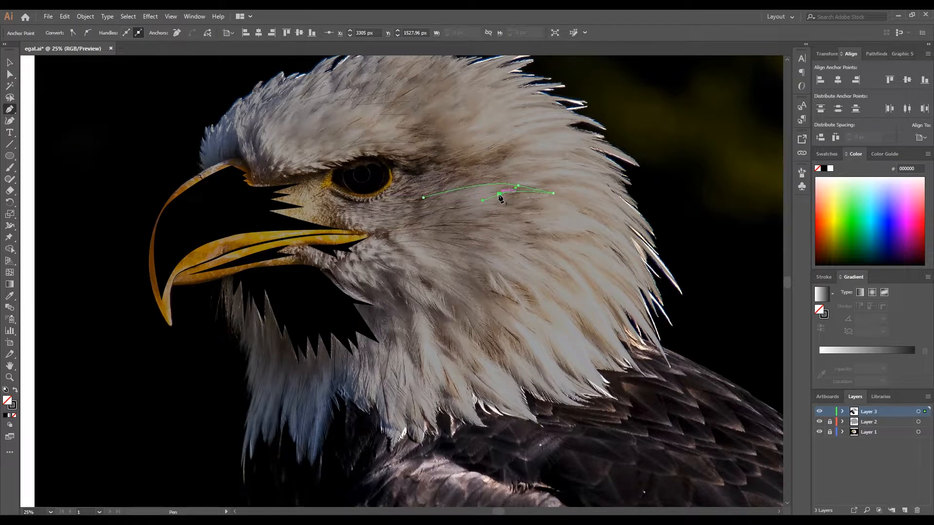
drag(511, 210, 512, 211)
click(534, 211)
drag(606, 267, 617, 300)
click(606, 266)
ctrl+click(568, 240)
click(563, 238)
drag(594, 339, 567, 405)
click(595, 339)
- Trace the cheek shadow's inner edge up from the rear tip and shape the first lower feather spikes, undoing misplaced anchors
drag(547, 286, 498, 274)
click(547, 286)
drag(576, 291, 514, 281)
key(z)
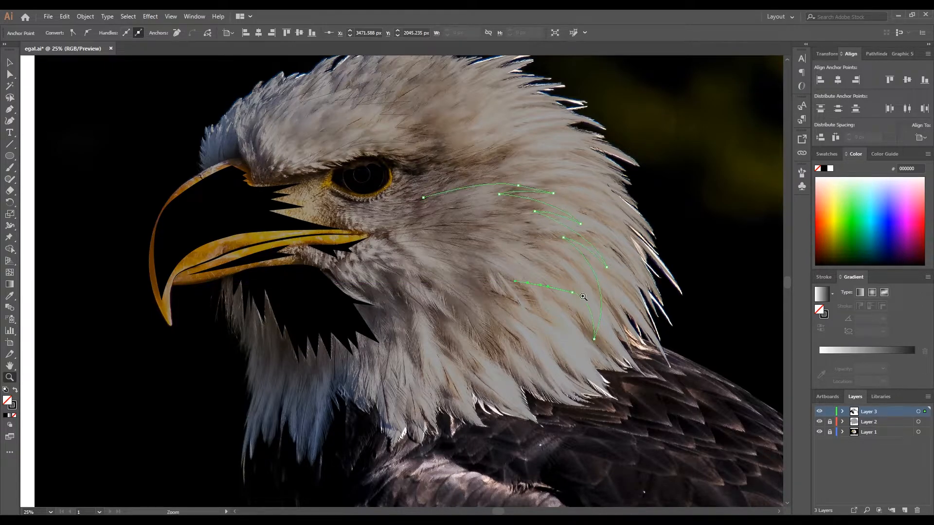
click(572, 293)
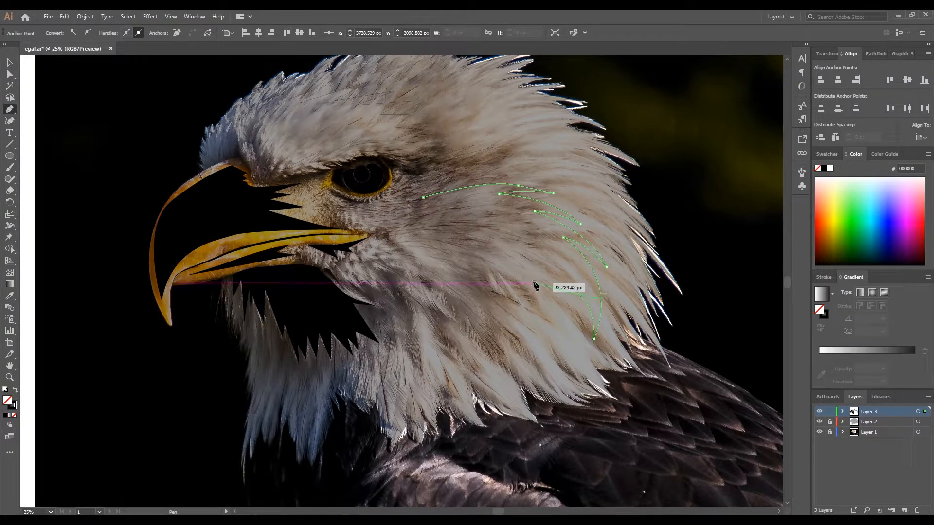
drag(515, 280, 500, 286)
key(ctrl+z)
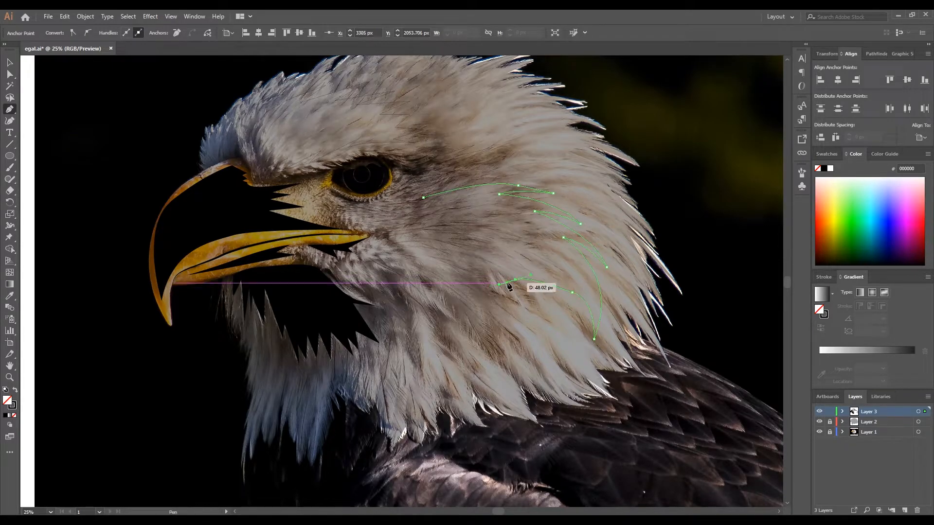
click(533, 281)
click(563, 283)
- Continue the cheek shadow's lower edge forward with alternating feather spikes toward the face
drag(482, 264, 452, 265)
click(481, 264)
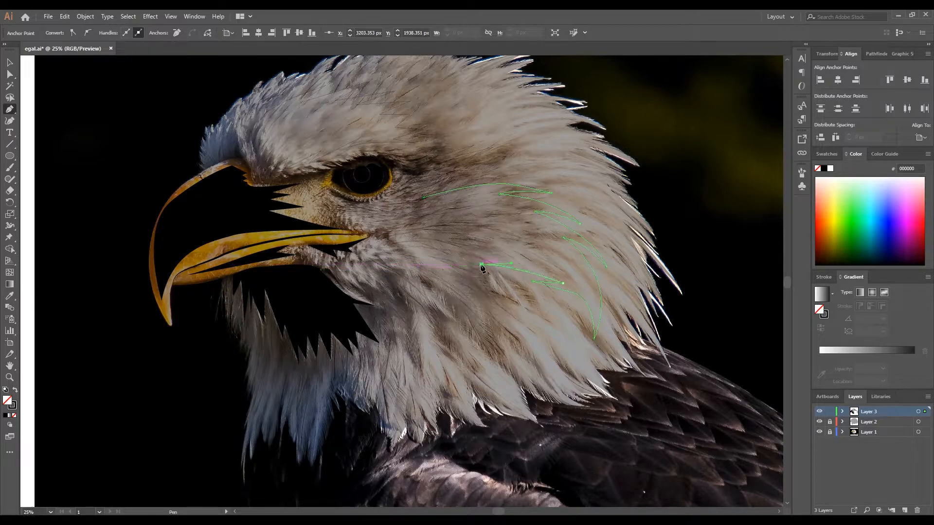
drag(525, 261, 540, 264)
click(525, 262)
drag(451, 252, 428, 208)
click(493, 248)
click(471, 238)
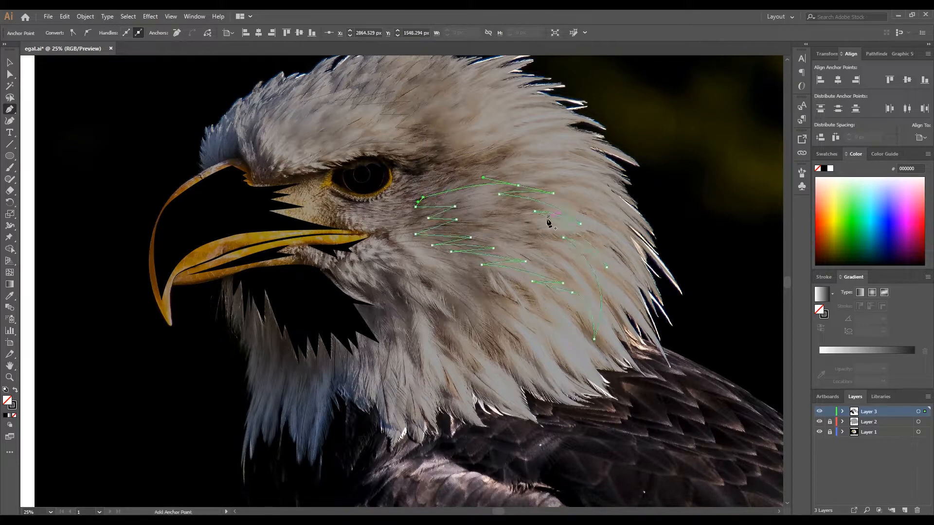
- Undo the last two cheek outline edits and rework the front edge to close the outline at its starting point
key(ctrl+z)
key(ctrl+z)
scroll(418, 203, up, 2)
drag(394, 236, 378, 248)
click(394, 235)
click(428, 191)
- Begin a neck shadow outline below the cheek with three long spikes fanning out toward the back and bottom of the neck
scroll(561, 282, down, 3)
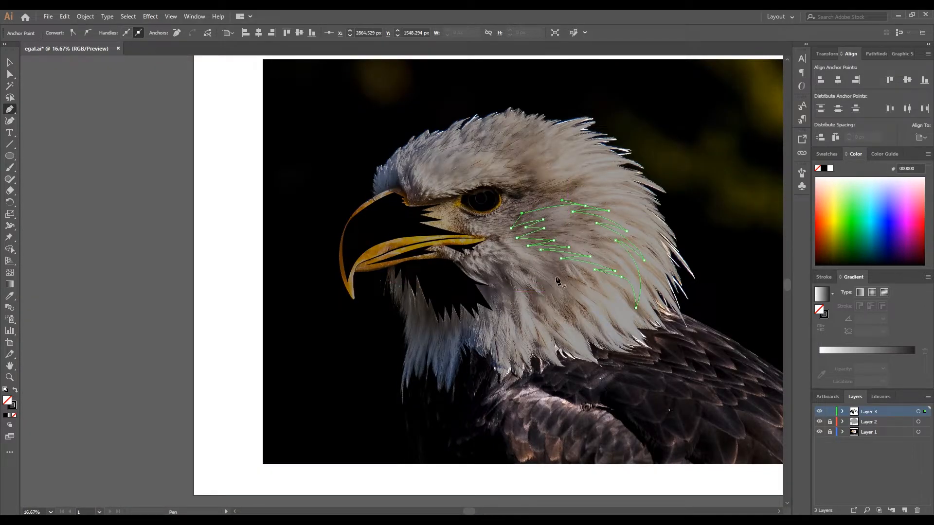
click(529, 266)
click(586, 286)
click(539, 276)
click(582, 317)
click(542, 289)
click(554, 325)
click(539, 300)
- Add two long downward spikes to the neck shadow, trace its front edge upward and close the outline
click(537, 337)
click(532, 311)
click(521, 341)
click(524, 289)
click(528, 300)
click(529, 266)
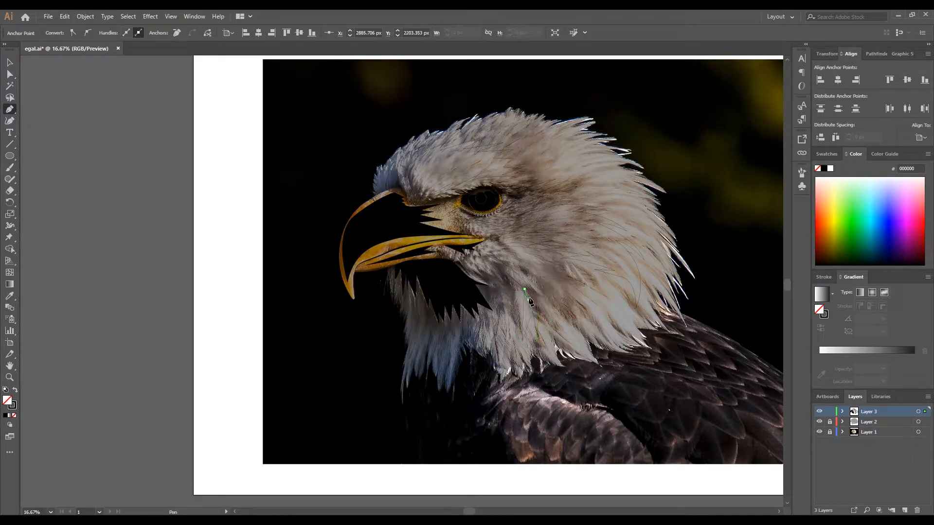
- Select the brow, rear-eye, cheek and neck outlines, fill them with black and deselect them
click(16, 62)
click(616, 245)
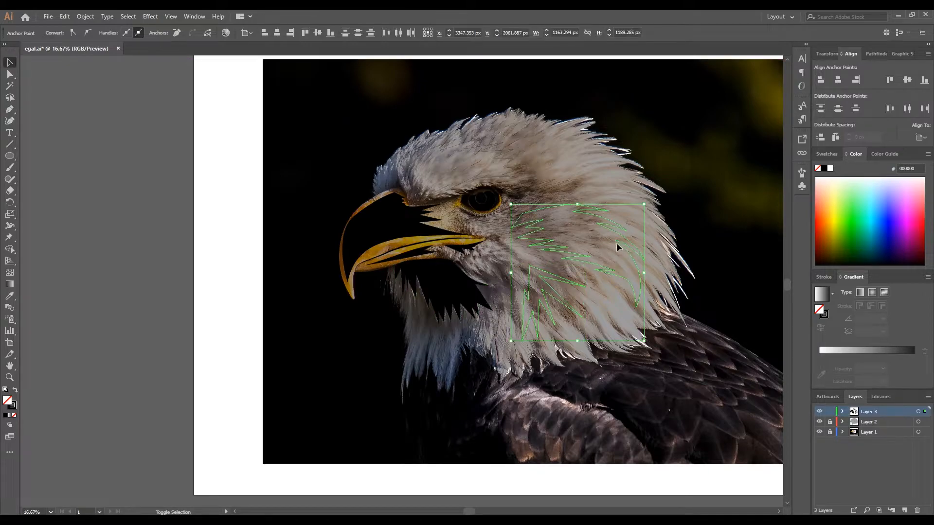
key(shift+x)
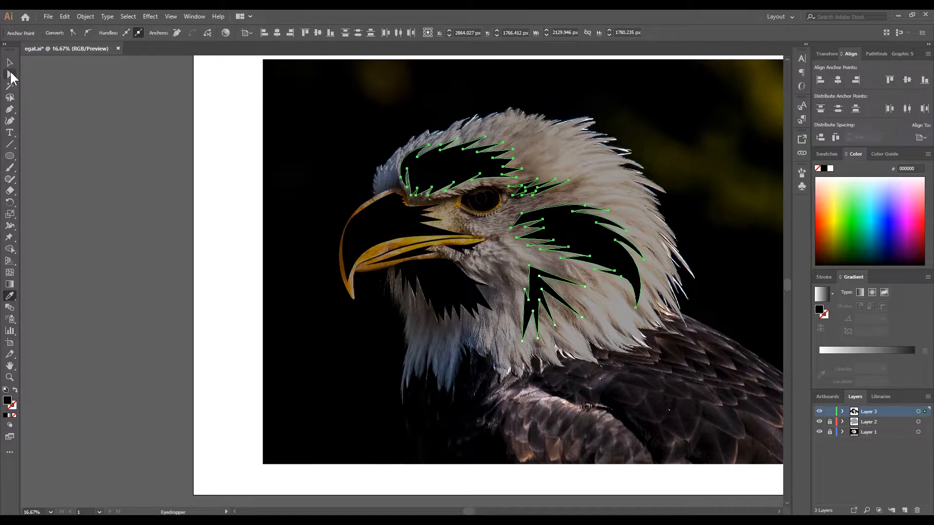
click(106, 141)
- Draw a swatch rectangle about 301 × 339 px beside the artboard and fill it with dark grey 4D4D4D
drag(9, 161, 34, 156)
mouse_move(47, 140)
mouse_down()
mouse_move(97, 178)
mouse_move(82, 179)
mouse_up()
click(60, 32)
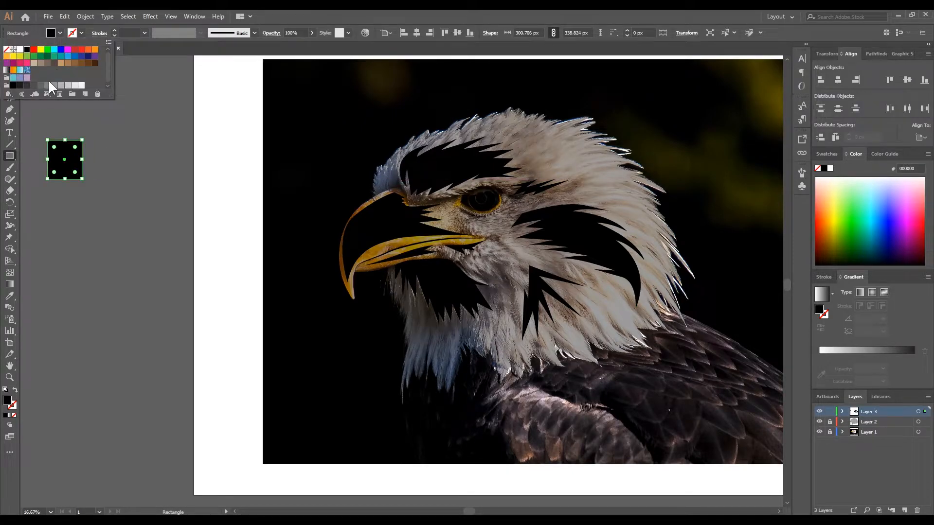
click(34, 86)
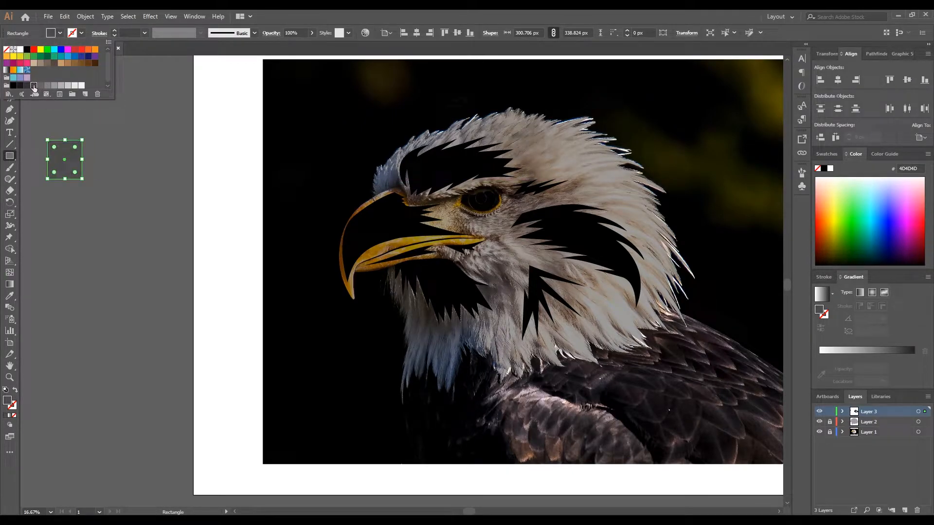
click(48, 63)
click(34, 86)
key(Escape)
- Move the grey swatch to the artboard's edge and apply its colour to the beak, throat, brow, cheek and neck shadows
key(v)
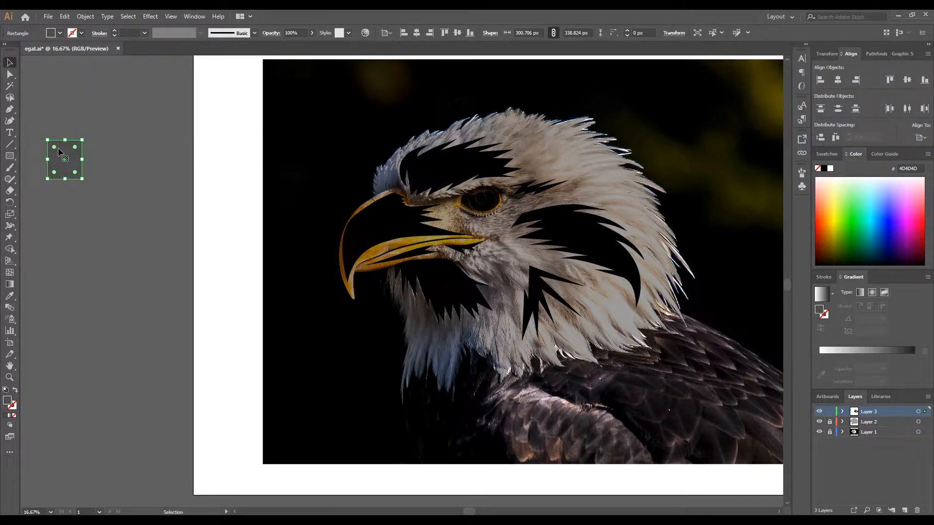
drag(59, 172, 193, 237)
click(421, 257)
shift+click(448, 292)
shift+click(579, 233)
key(i)
click(198, 221)
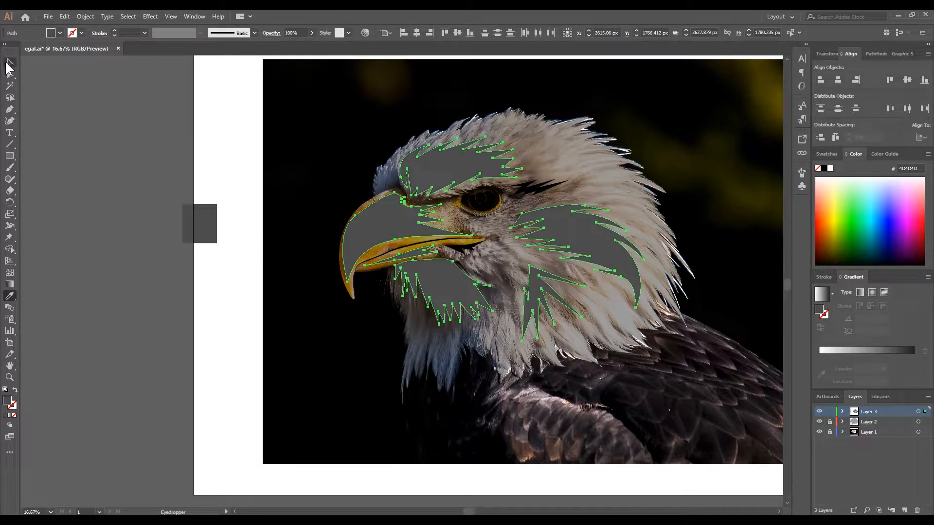
- Deselect the shadow shapes, unlock Layer 2 and select the head silhouette
click(9, 63)
click(375, 108)
click(829, 421)
click(605, 316)
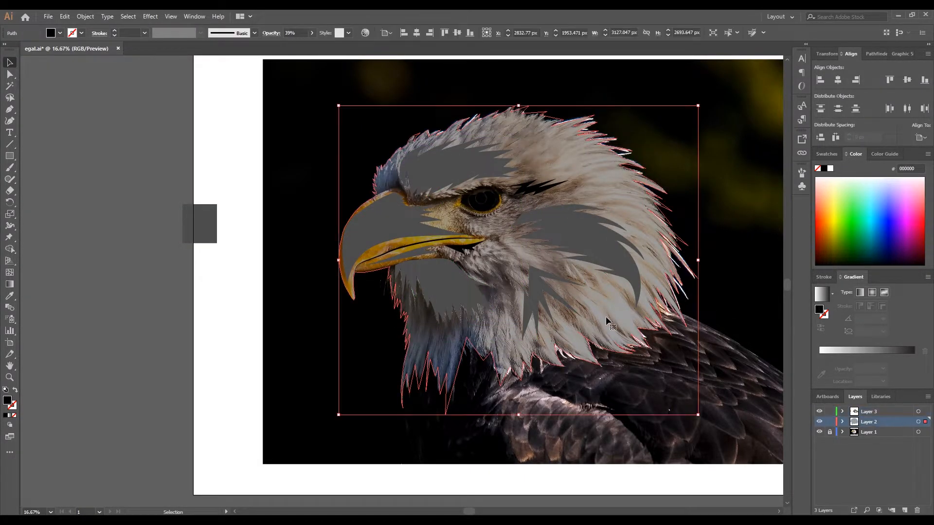
- Apply the swatch's grey to the small shadow behind the eye and hide the photo on Layer 1
click(550, 185)
key(i)
click(199, 224)
click(11, 63)
click(691, 449)
click(819, 431)
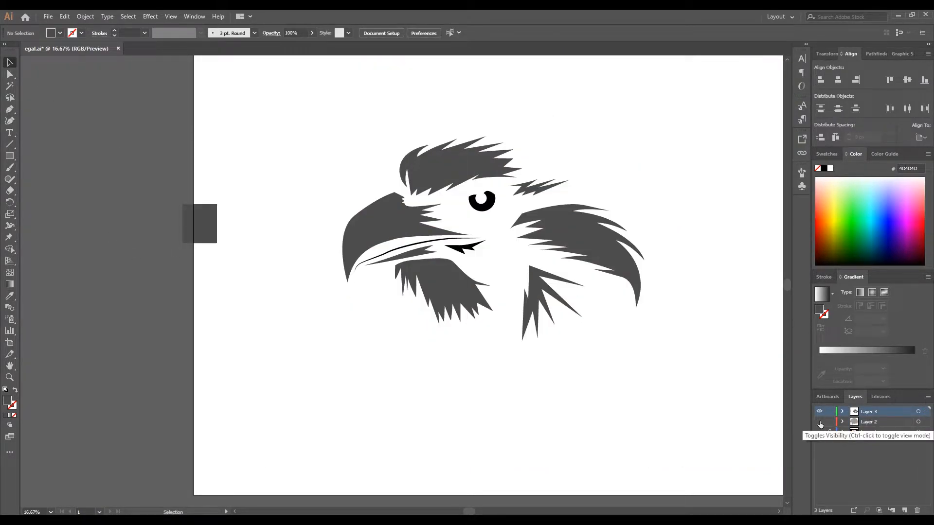
click(820, 431)
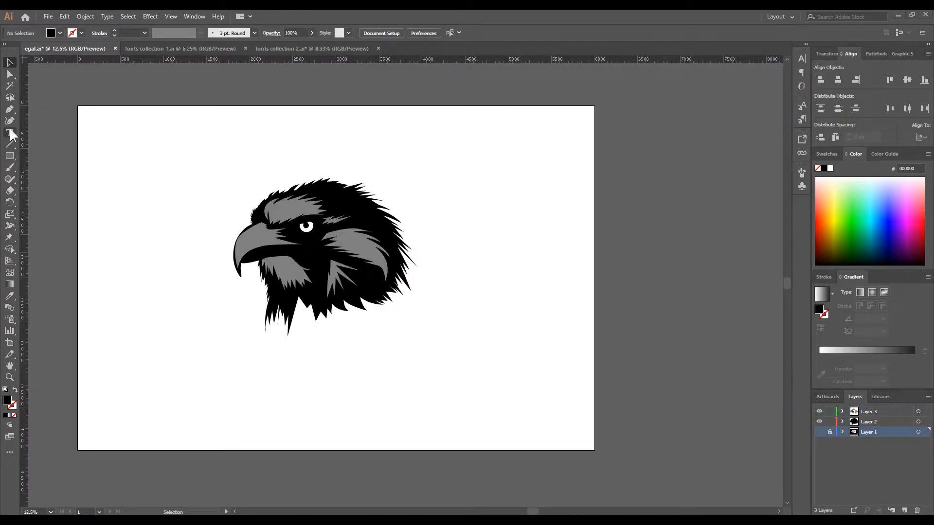
- Add a new layer above Layer 3 and place the text FLY ALONE below the eagle head, enlarged to about 333 pt
click(9, 132)
click(870, 412)
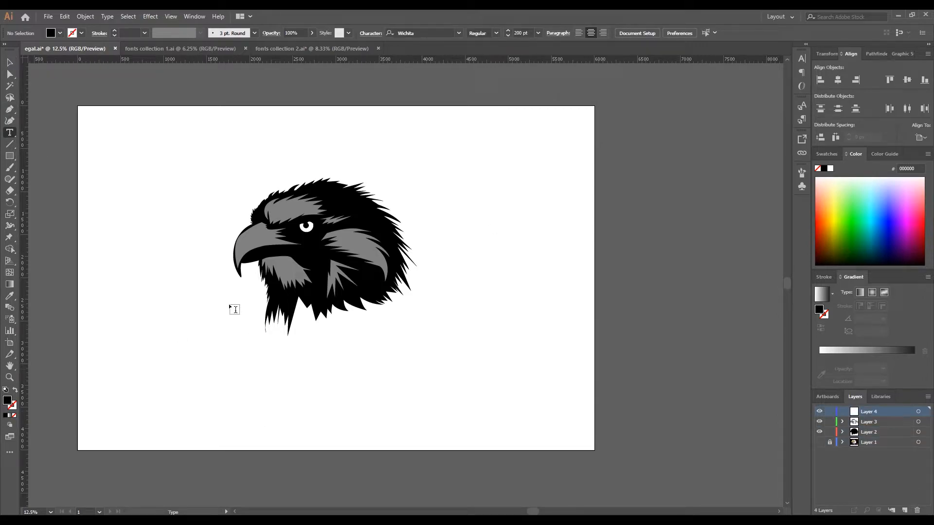
click(201, 368)
text(FLY ALONE)
click(9, 63)
drag(265, 369, 423, 431)
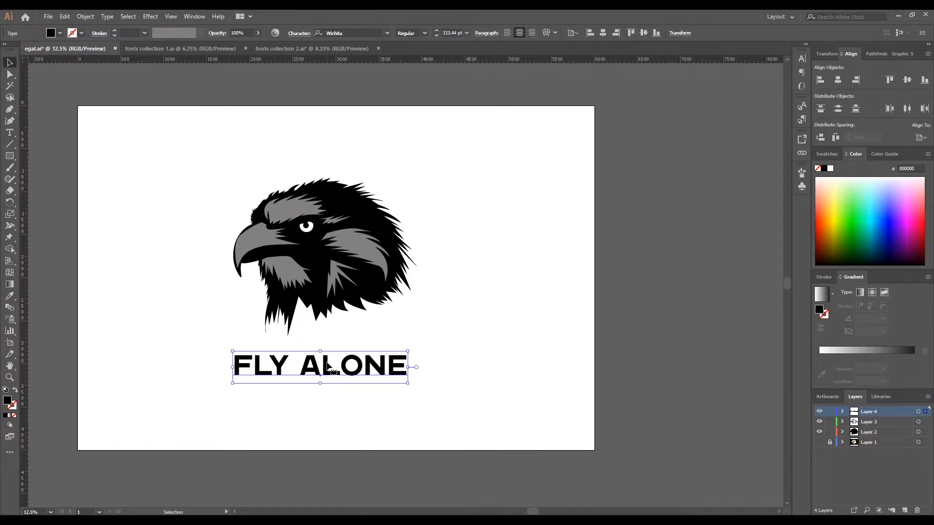
drag(325, 368, 322, 365)
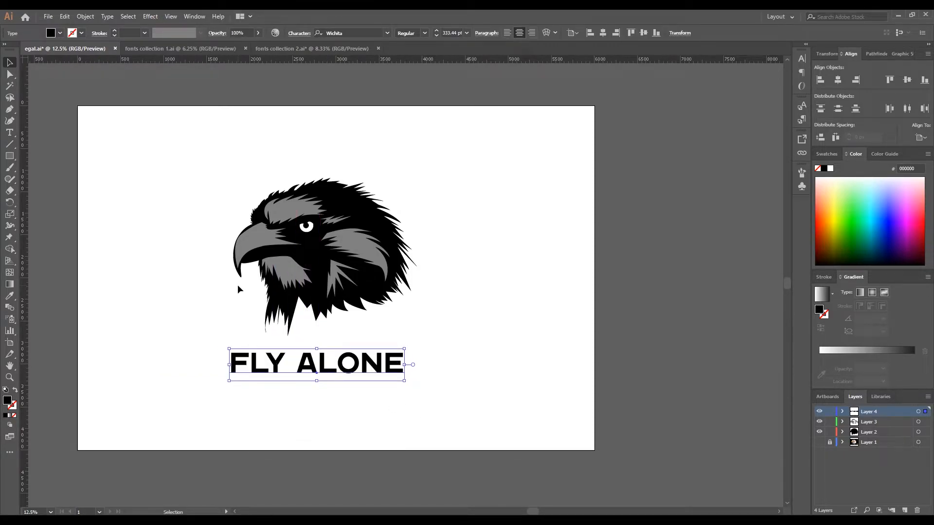
- Draw a black right triangle about 2329 × 2332 px over the head with the Pen tool and select it
click(9, 110)
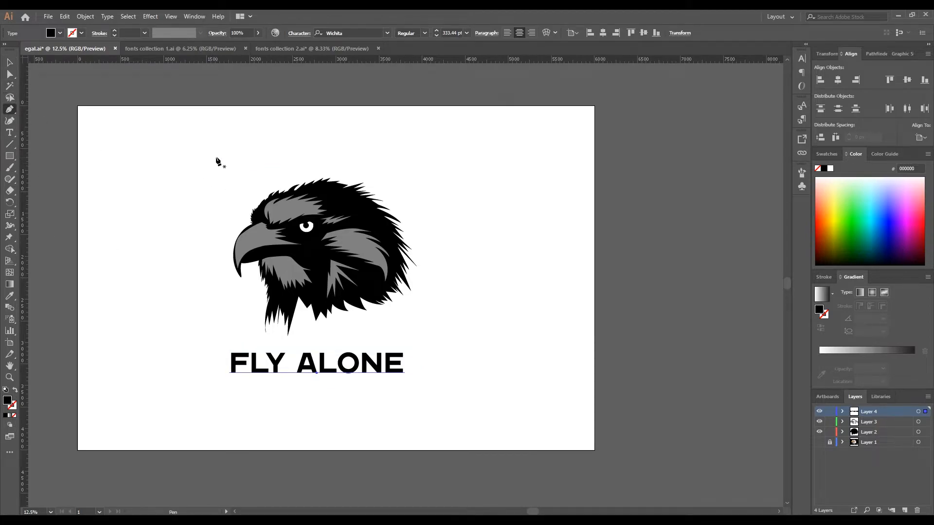
click(223, 141)
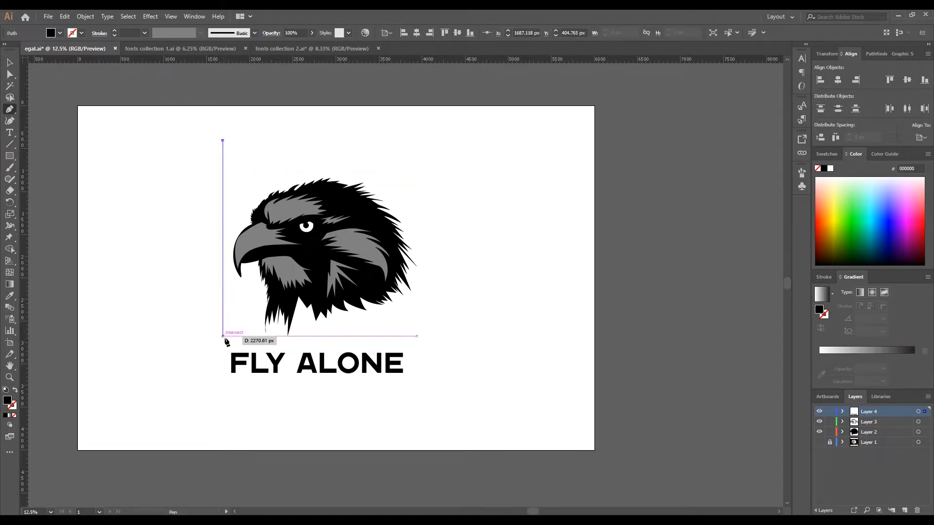
click(223, 341)
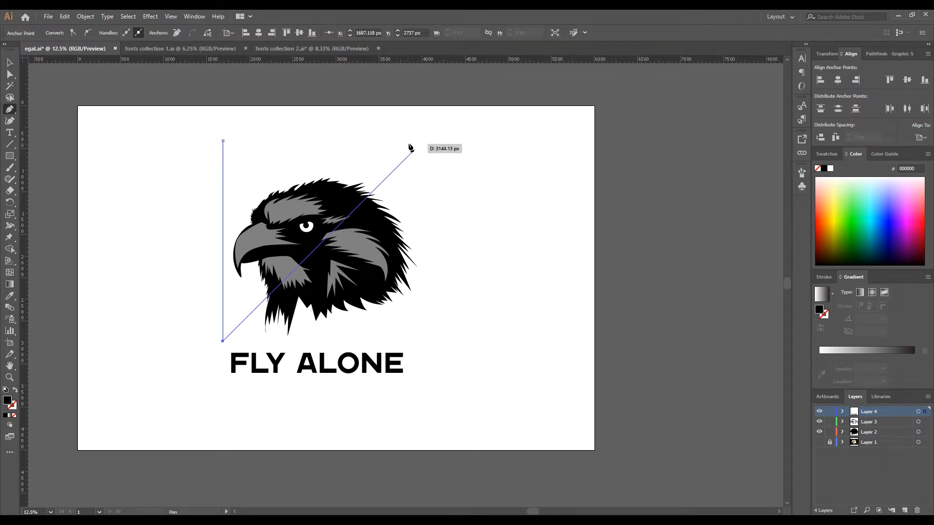
click(423, 141)
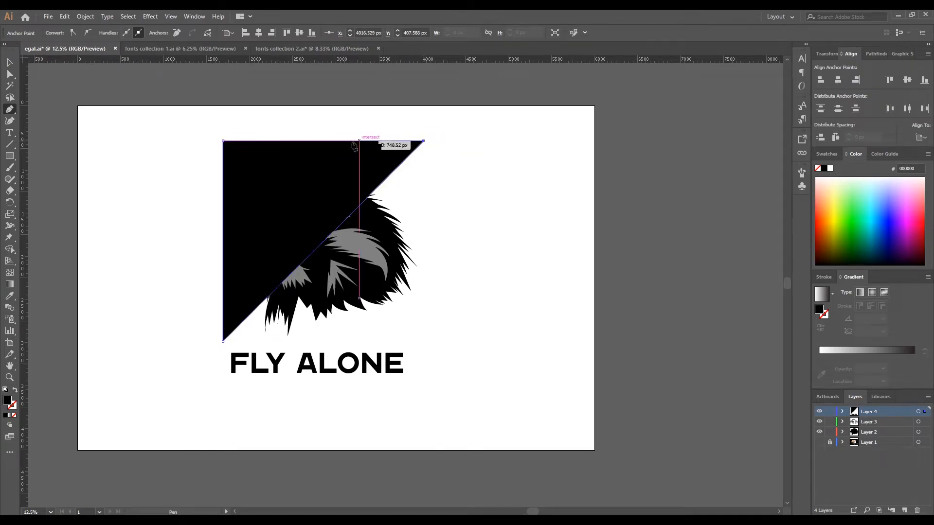
click(8, 63)
key(a)
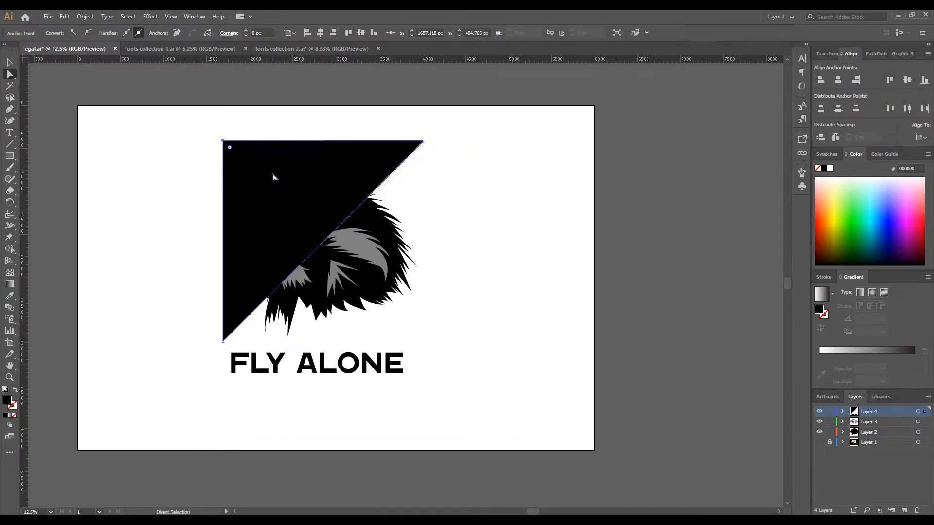
click(272, 175)
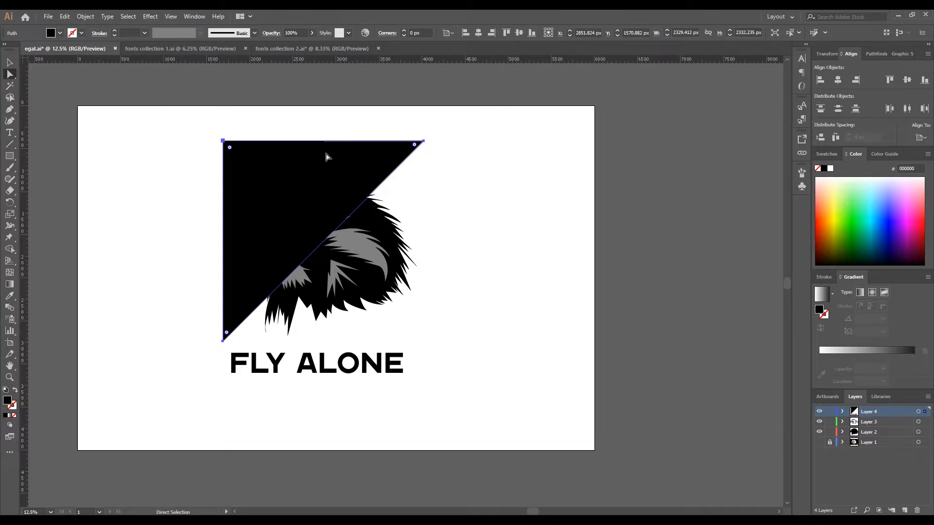
- Cut the black triangle from Layer 4 and paste it in place on Layer 2
click(65, 16)
click(84, 62)
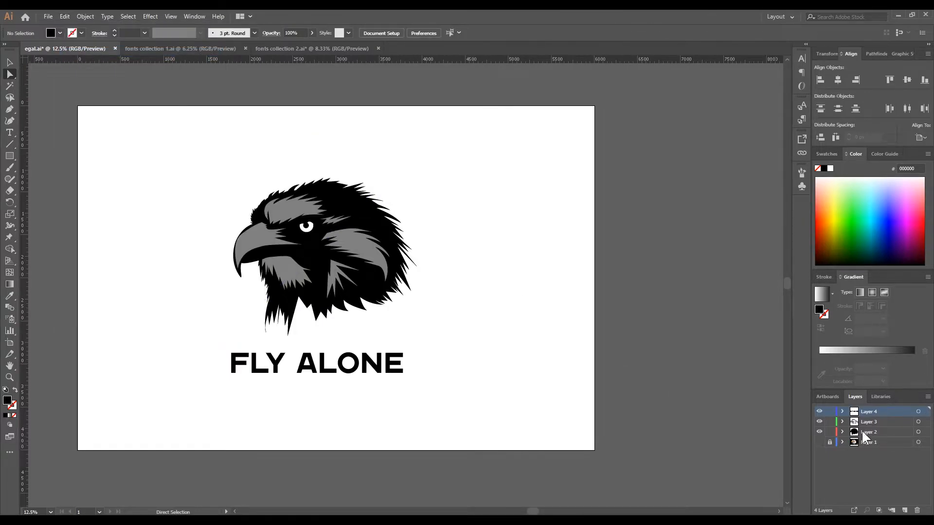
click(65, 16)
click(97, 93)
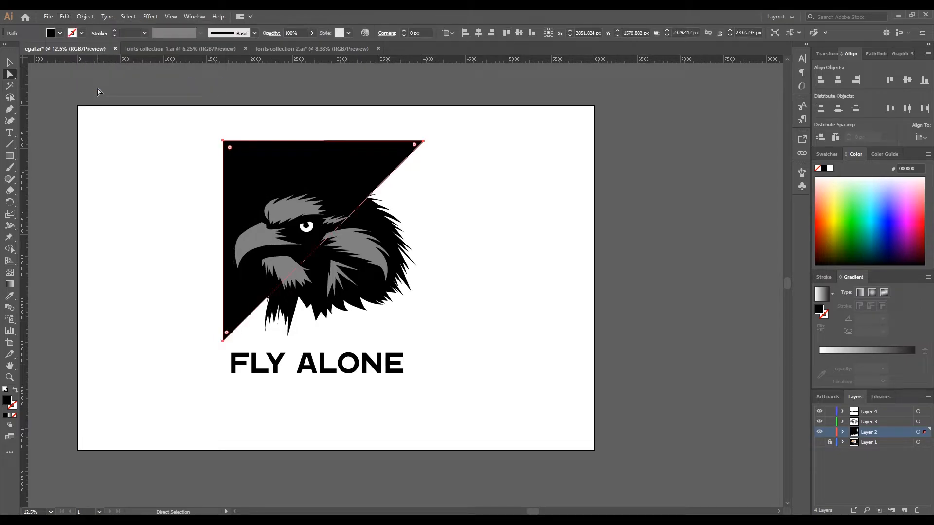
- Select the eagle head silhouette and fill it with dark grey 333333
click(219, 94)
click(271, 157)
click(372, 230)
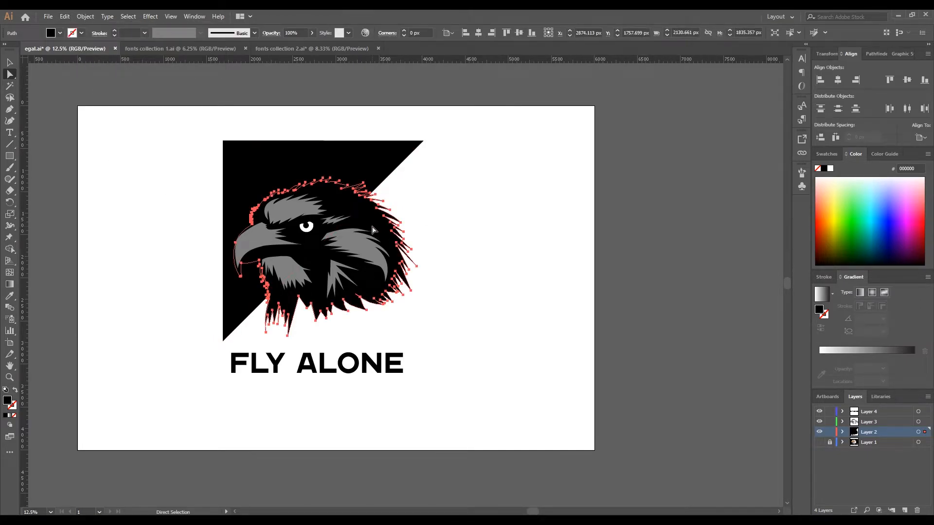
click(61, 33)
click(27, 85)
- Stack the black triangle behind the head silhouette within Layer 2 and deselect it
right_click(302, 161)
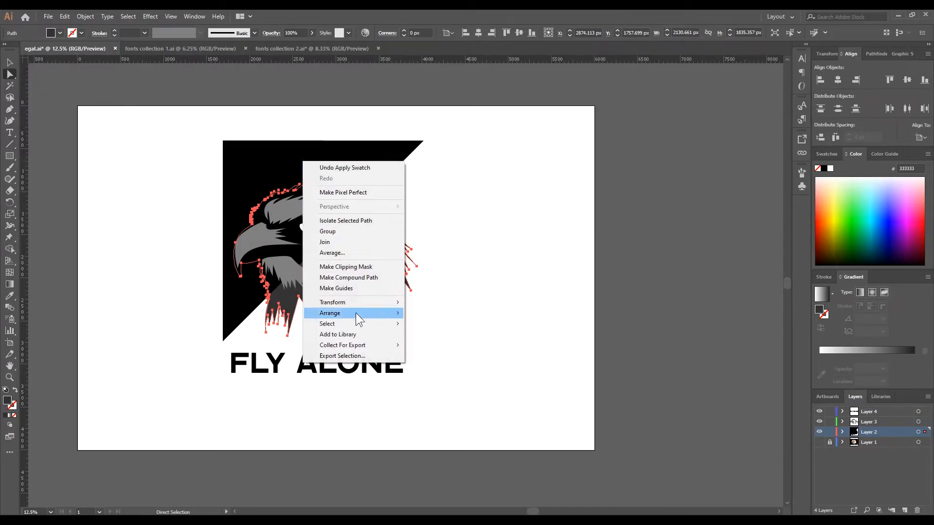
click(452, 346)
click(450, 215)
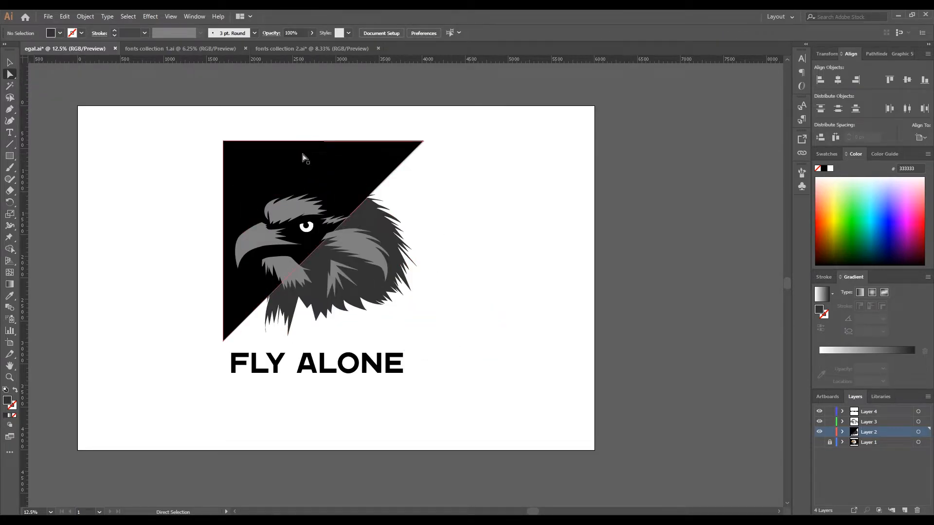
click(302, 158)
click(345, 188)
right_click(381, 225)
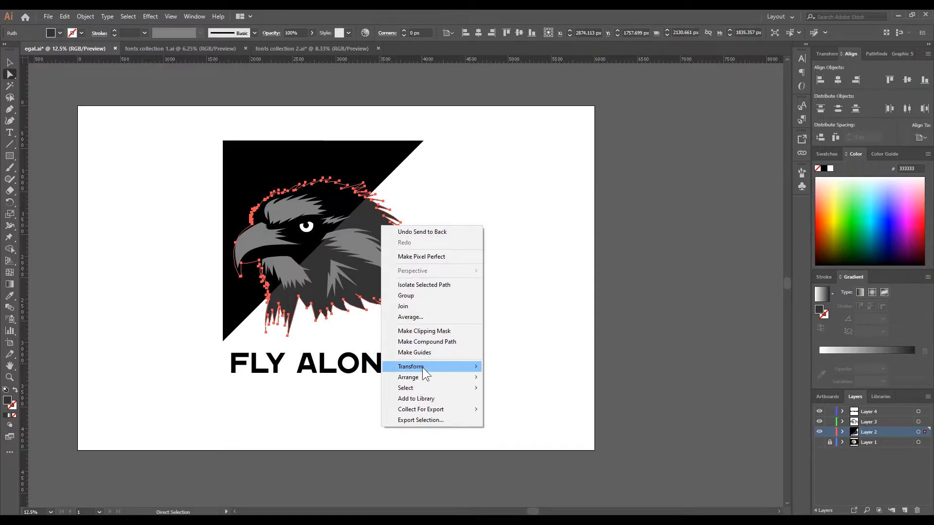
click(486, 260)
click(232, 281)
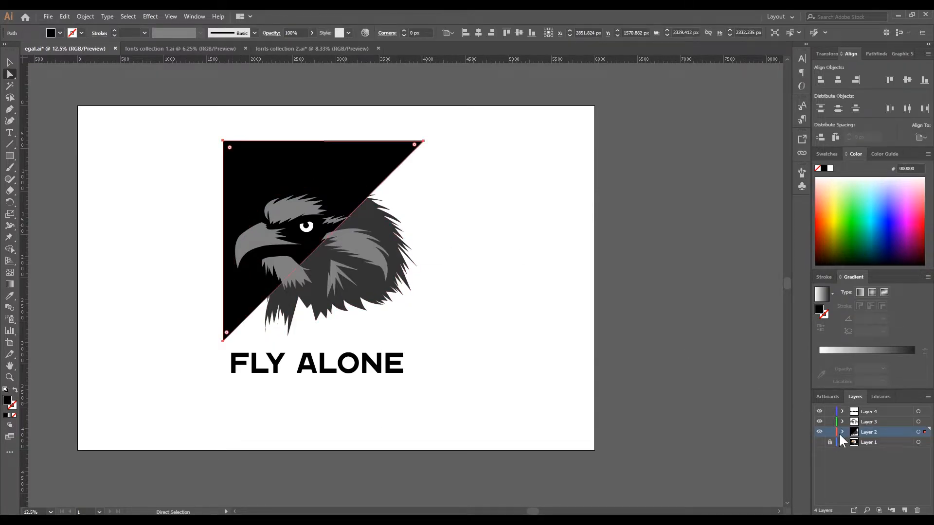
drag(876, 444, 877, 457)
click(506, 316)
- Sample the throat's grey 808080 onto the three black mouth shapes on Layer 3 and deselect them
click(290, 214)
shift+click(269, 232)
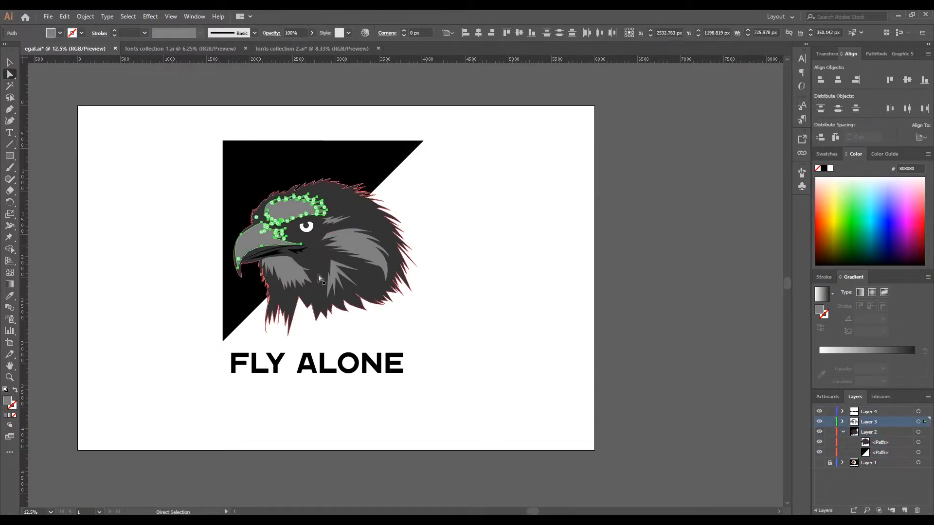
scroll(262, 253, up, 5)
click(43, 227)
click(286, 245)
shift+click(336, 255)
shift+click(446, 248)
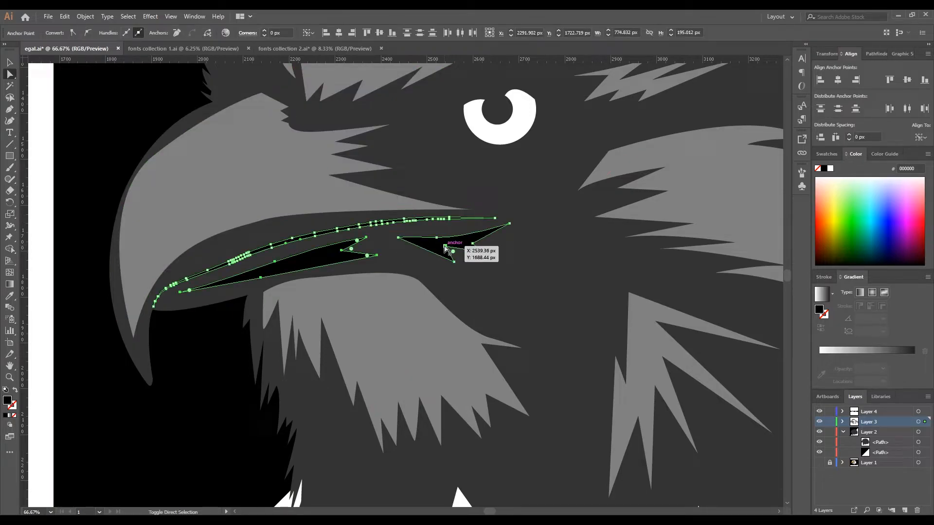
key(i)
click(373, 318)
click(10, 63)
click(38, 95)
scroll(295, 282, down, 4)
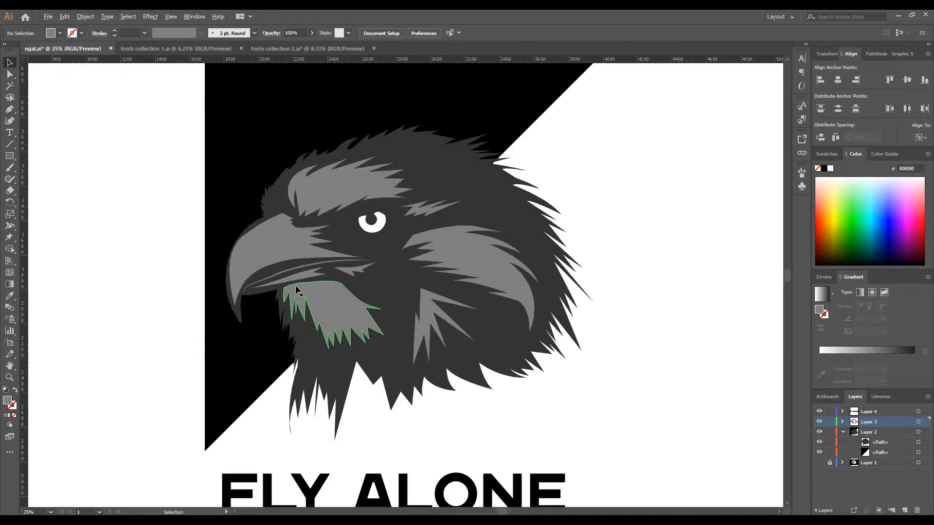
- Select the grey beak, mouth, throat, neck, cheek and brow shapes and fill them with white FFFFFF
click(294, 261)
scroll(298, 275, up, 4)
shift+click(291, 273)
shift+click(302, 292)
shift+click(335, 333)
shift+click(431, 280)
shift+click(634, 377)
shift+click(683, 185)
shift+click(603, 109)
scroll(583, 111, down, 3)
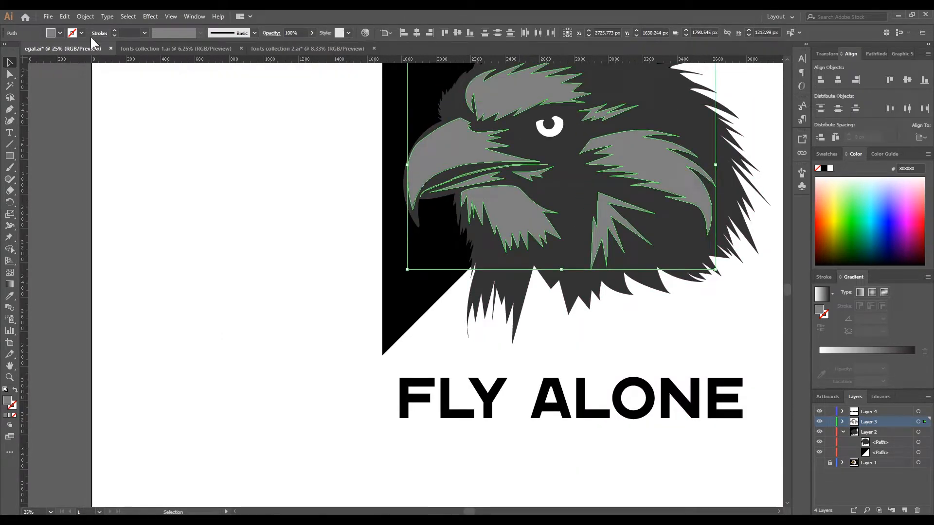
click(60, 33)
click(20, 50)
click(208, 167)
scroll(207, 166, down, 2)
- Place vertical guides at the triangle's left edge and at its right corner
drag(209, 153, 176, 231)
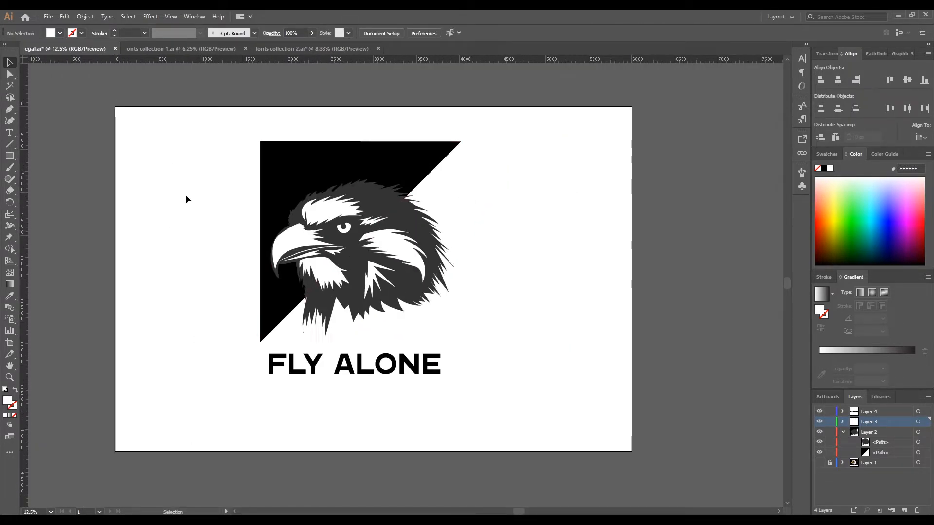
drag(265, 188, 261, 187)
drag(440, 199, 462, 201)
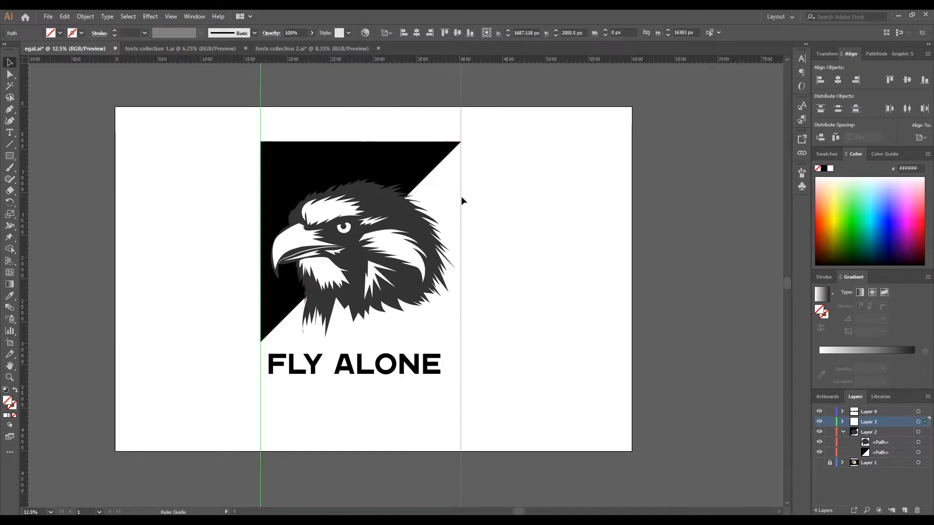
- Move the FLY ALONE text between the guides and convert it to outlines
drag(358, 364, 368, 368)
right_click(355, 367)
click(383, 248)
click(581, 331)
click(406, 375)
- Scale and align the outlined FLY ALONE lettering to span the two guides, about 2327 × 286 px
drag(450, 377, 460, 383)
drag(391, 376, 384, 374)
drag(455, 377, 458, 382)
drag(312, 359, 316, 360)
scroll(258, 360, up, 4)
scroll(293, 370, down, 2)
drag(379, 370, 375, 370)
scroll(284, 371, up, 1)
scroll(283, 371, up, 2)
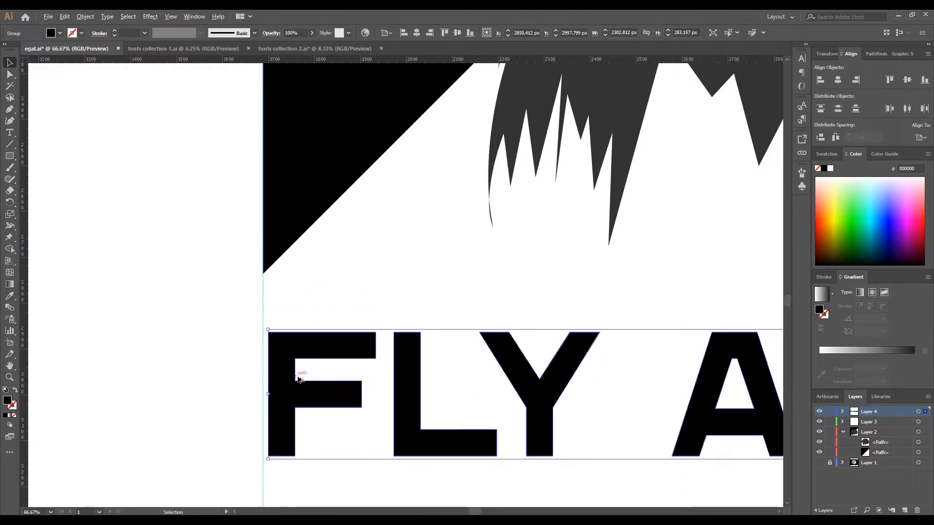
drag(268, 459, 263, 464)
scroll(380, 389, down, 3)
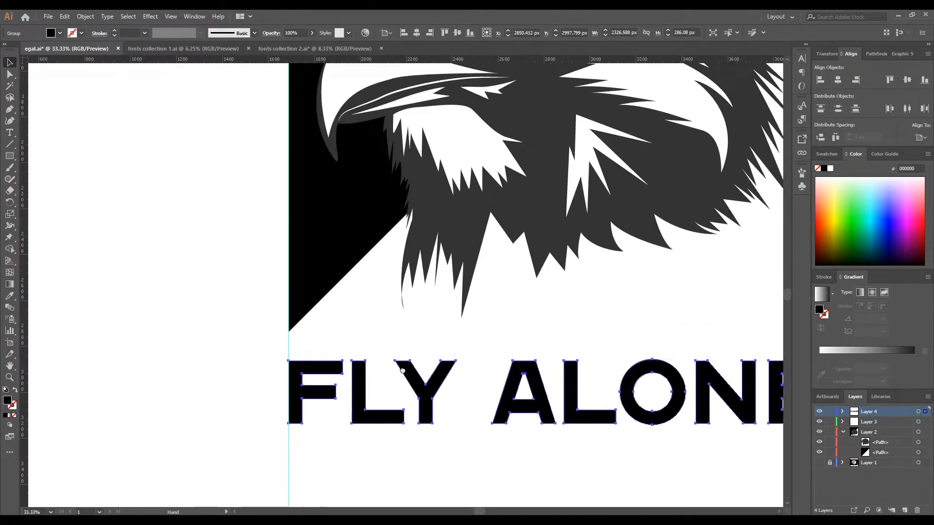
scroll(585, 368, up, 2)
drag(327, 343, 327, 340)
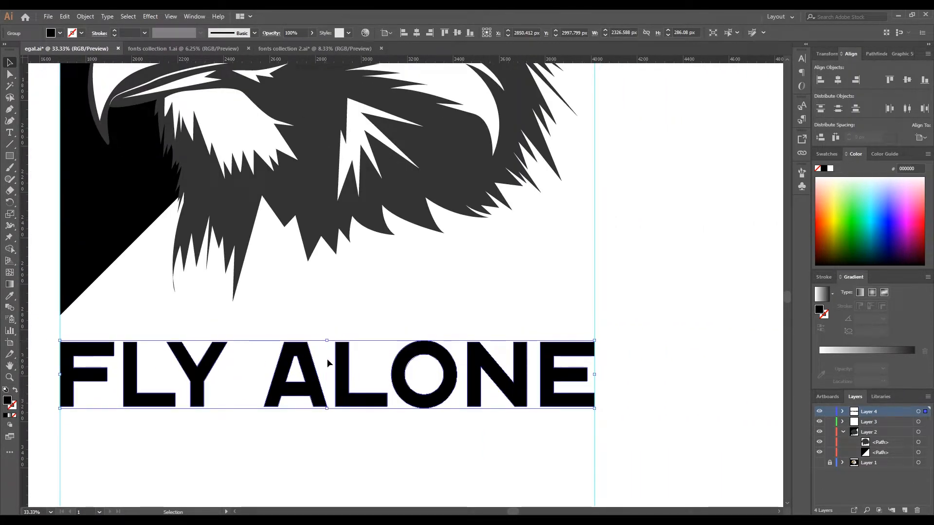
- Deselect the lettering and delete both vertical guides
click(321, 424)
scroll(321, 424, down, 3)
scroll(494, 284, down, 1)
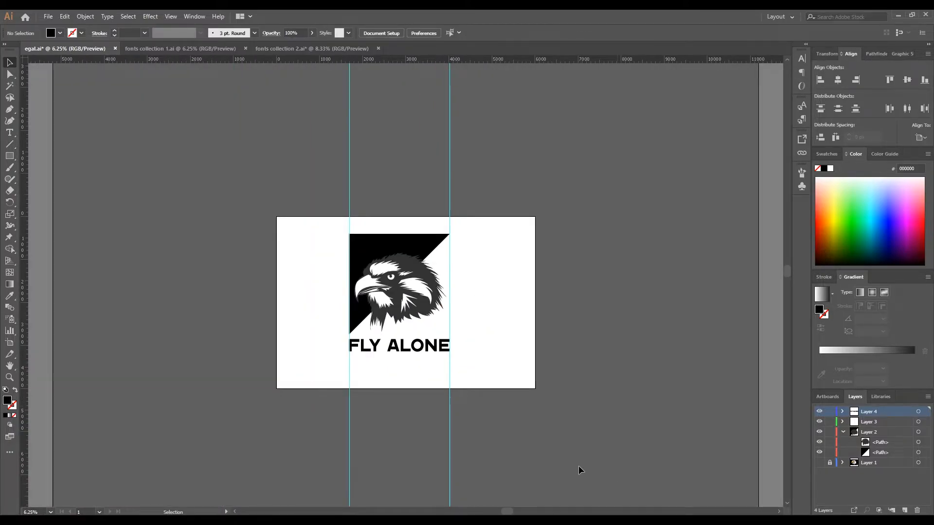
drag(326, 167, 474, 173)
key(Delete)
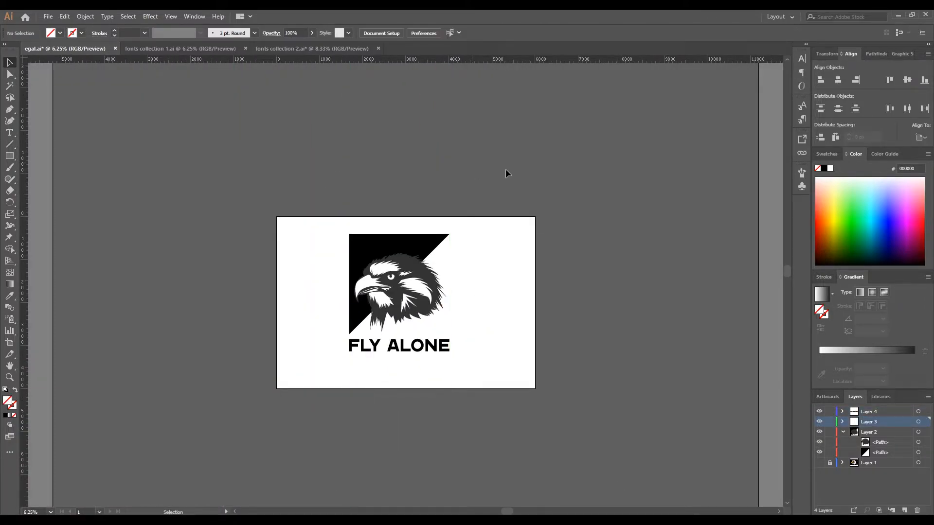
- Add a new layer directly above Layer 1 and draw a black background rectangle about 4811 × 5263 px behind the logo
click(388, 247)
key(ctrl+l)
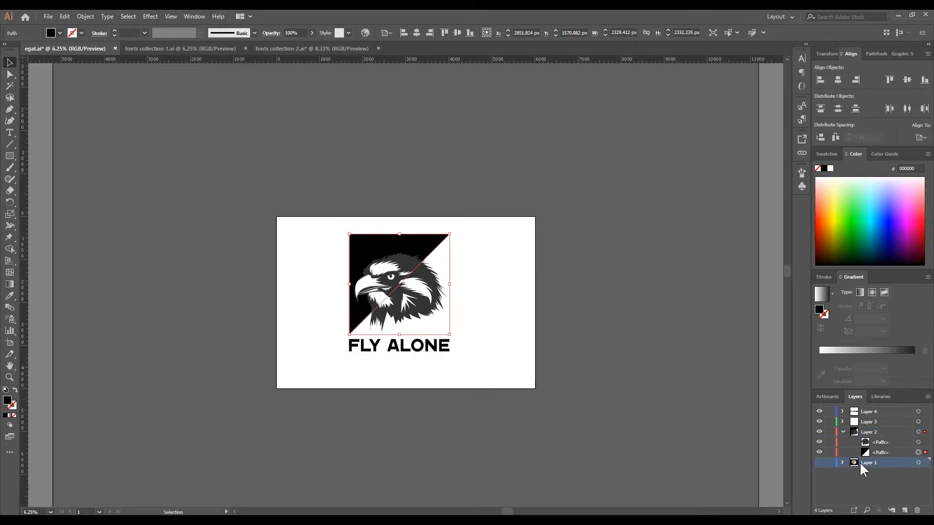
mouse_move(303, 185)
mouse_down()
mouse_move(363, 271)
mouse_move(510, 412)
mouse_up()
click(10, 63)
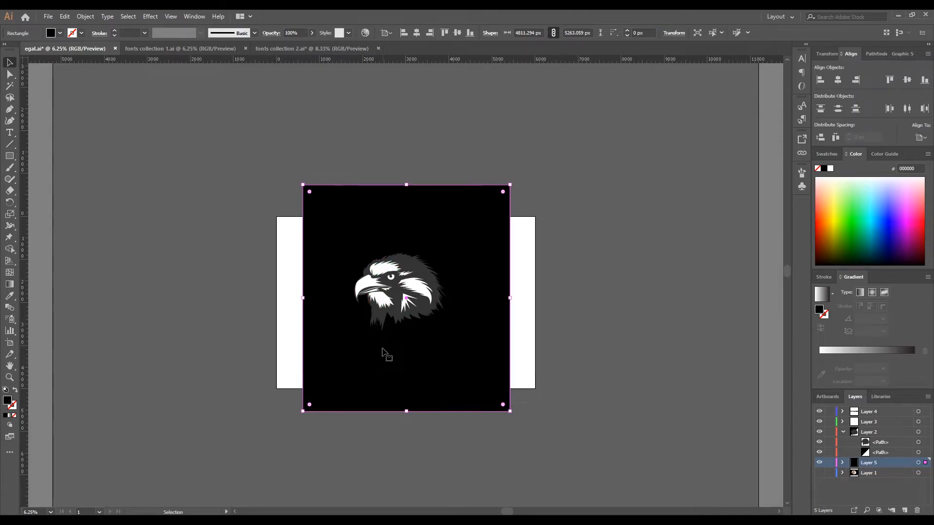
- Fill the FLY ALONE lettering and the triangle with white FFFFFF, and deselect them
click(373, 342)
click(60, 33)
click(20, 49)
click(214, 171)
click(359, 248)
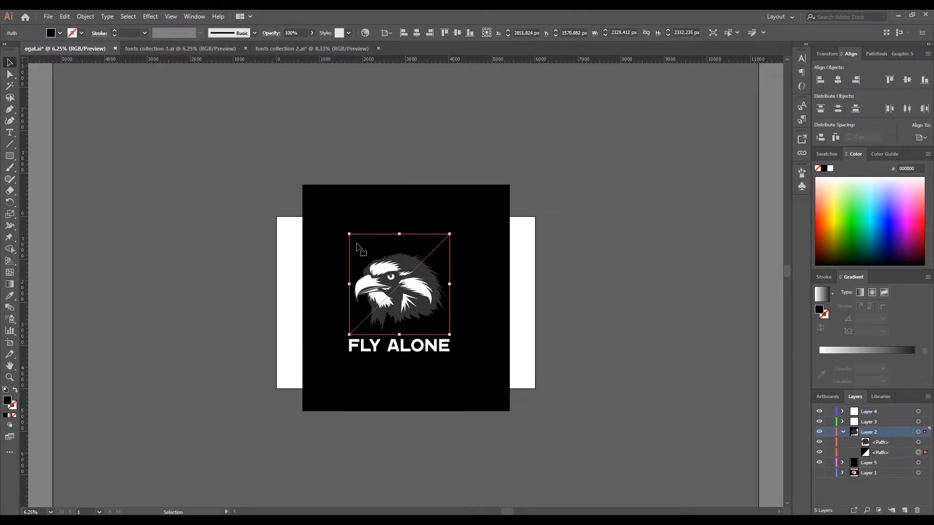
click(60, 33)
click(20, 49)
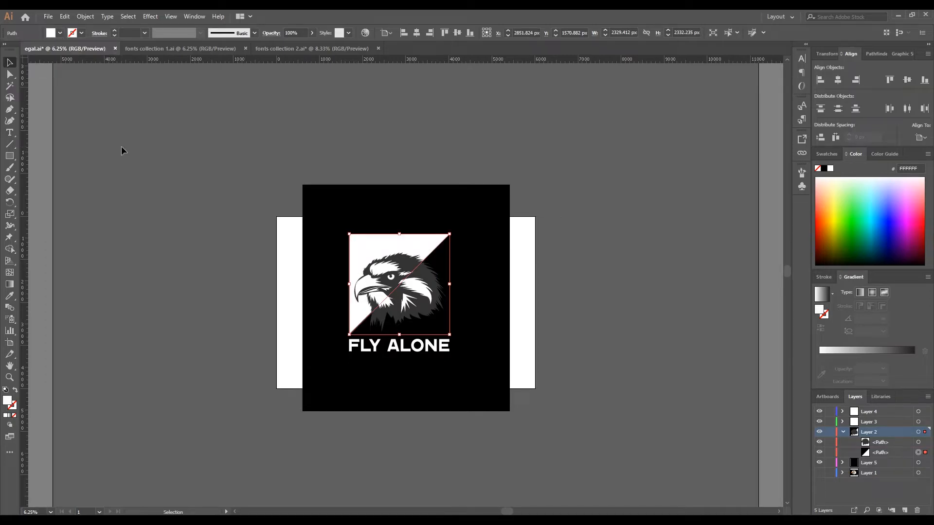
click(122, 150)
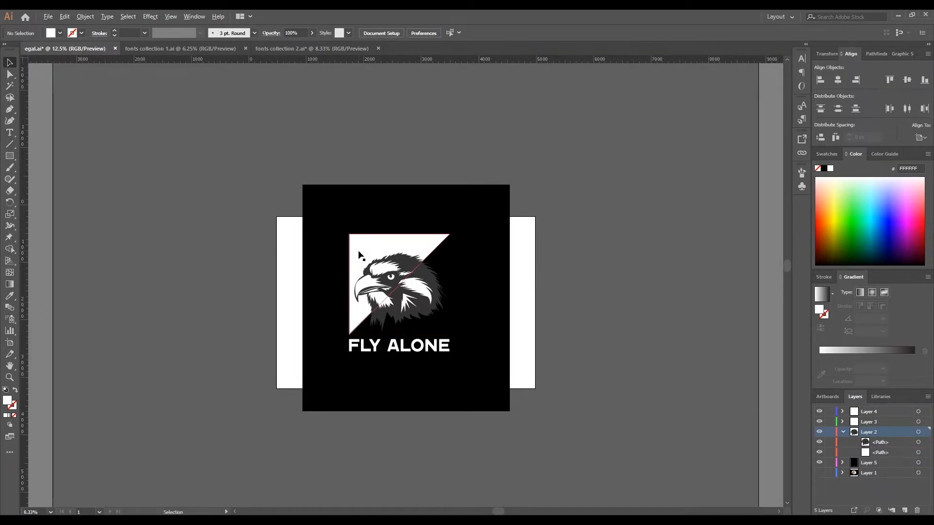
- Draw the front of a jagged outline shape with the Pen tool, from the neck feathers around the beak to the brow
scroll(363, 254, up, 3)
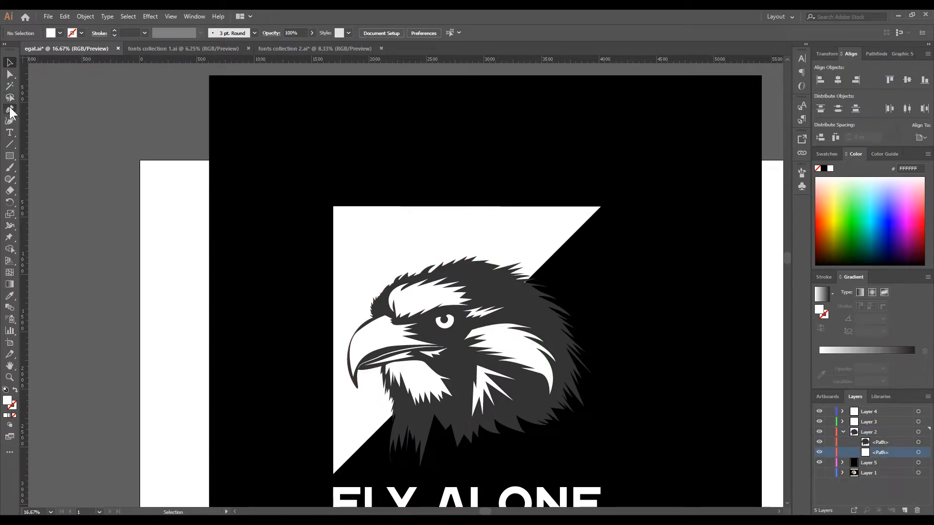
scroll(386, 412, up, 2)
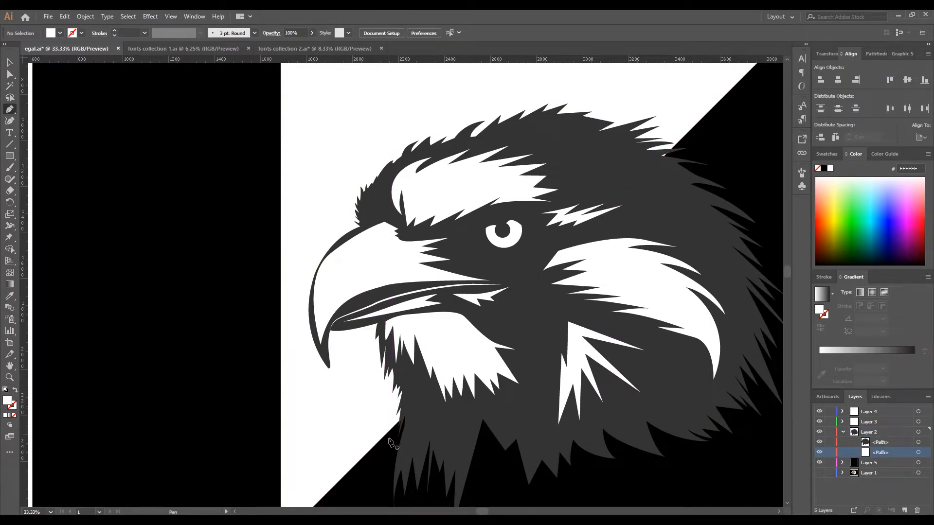
click(389, 438)
click(394, 404)
click(381, 409)
click(385, 386)
click(362, 393)
click(373, 354)
click(370, 331)
click(339, 336)
click(339, 387)
drag(300, 344, 292, 313)
drag(308, 247, 326, 230)
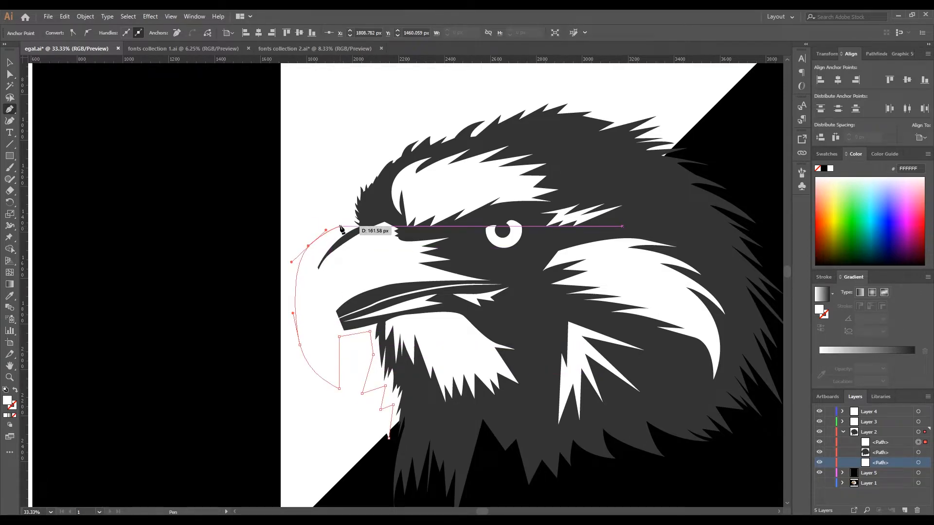
click(339, 221)
- Continue the jagged outline in feather-like spikes above the eagle's crown, ending just past the triangle's diagonal edge
scroll(350, 174, down, 3)
click(350, 156)
click(353, 168)
click(375, 152)
click(380, 135)
click(412, 143)
click(433, 118)
click(456, 128)
click(452, 139)
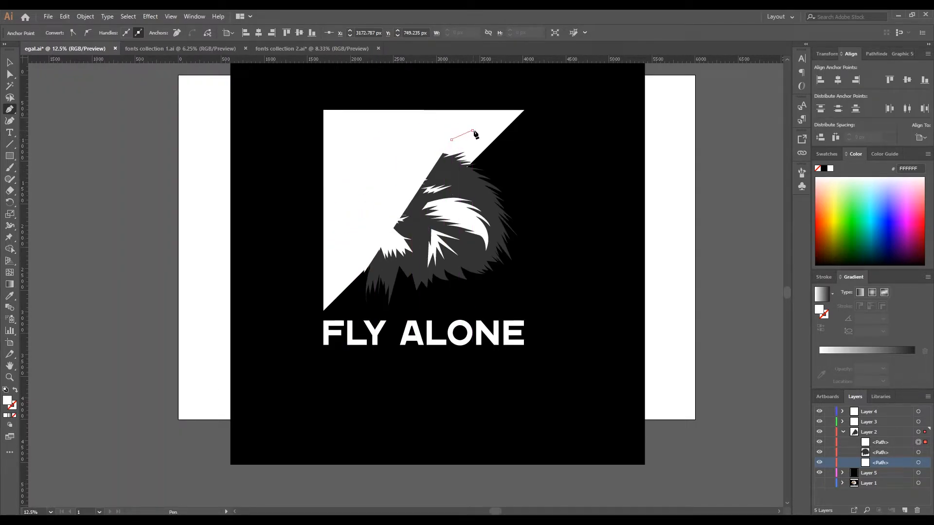
click(472, 130)
click(478, 159)
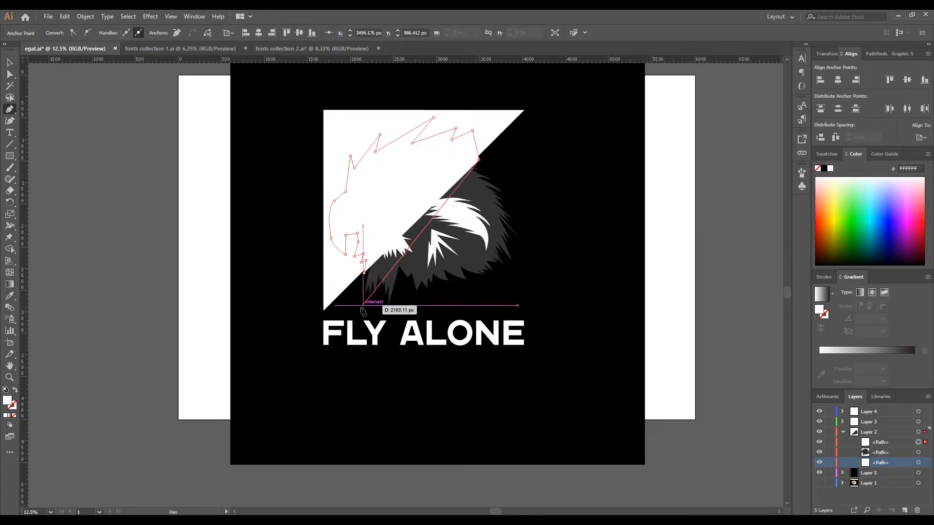
- Fill the jagged outline shape with black 000000 and move its path beneath the eagle head path in Layer 2
click(10, 63)
click(127, 115)
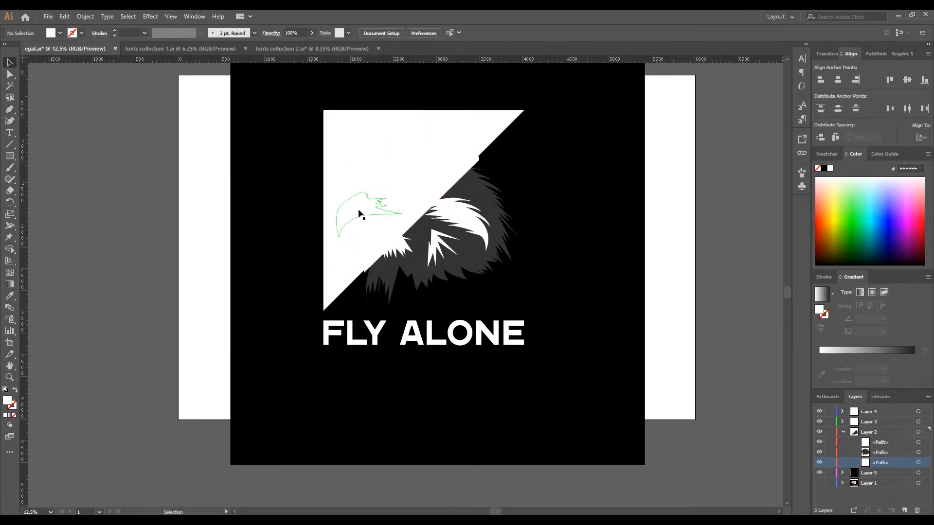
click(355, 193)
click(60, 33)
click(23, 52)
click(91, 215)
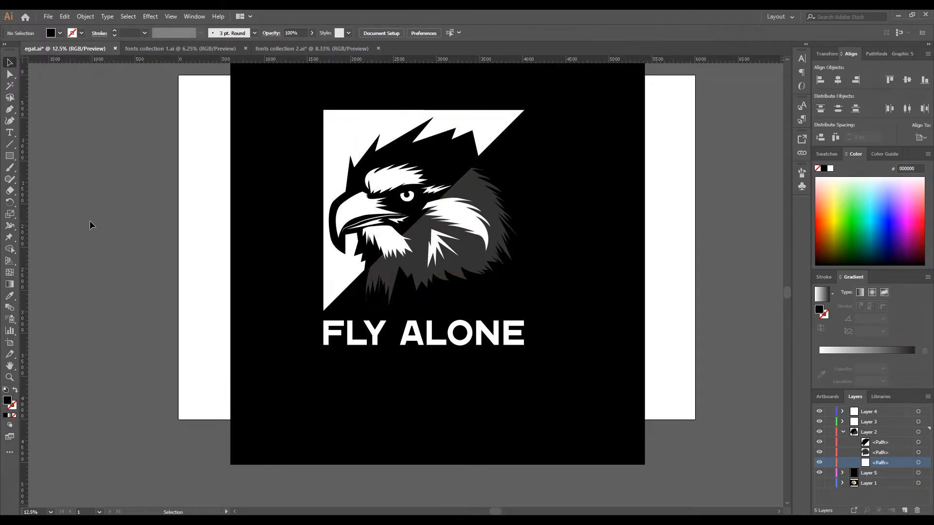
drag(877, 452, 878, 438)
scroll(101, 176, down, 1)
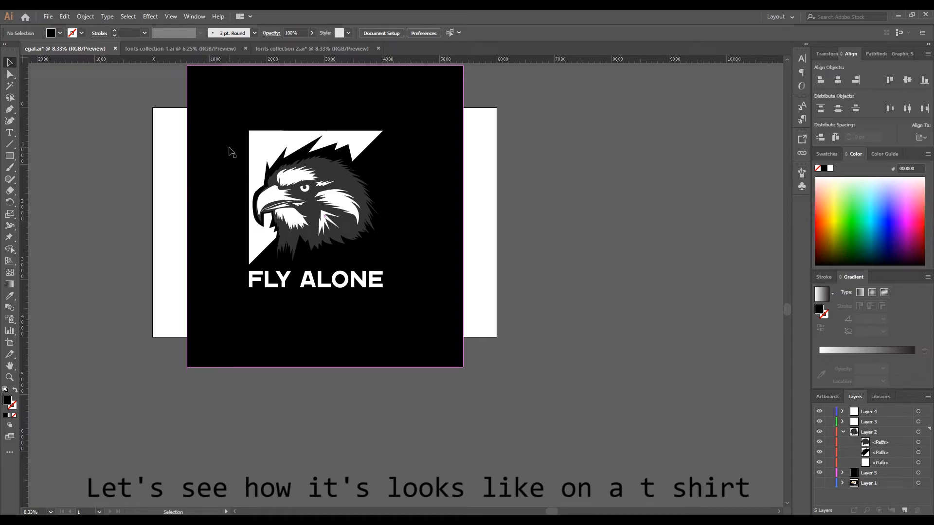
- Widen the black outline shape slightly on the beak side and deselect it
scroll(251, 206, up, 2)
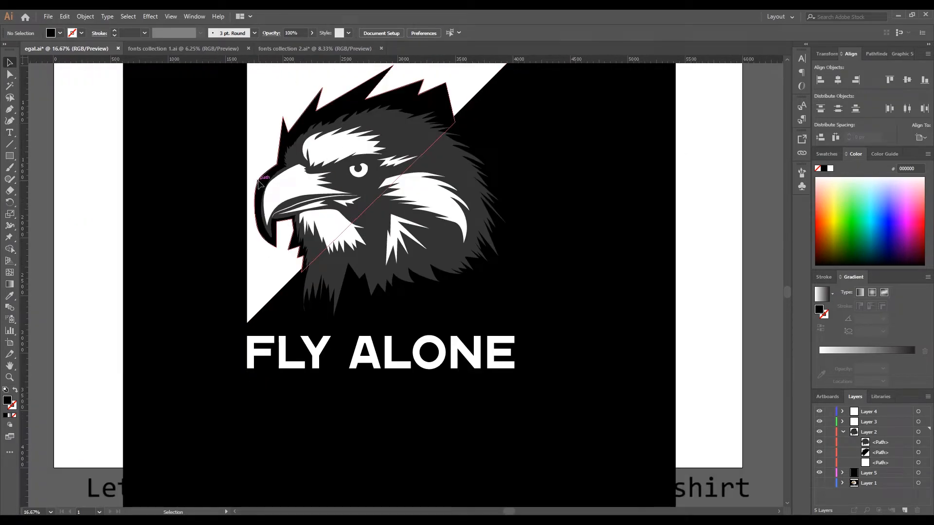
click(256, 205)
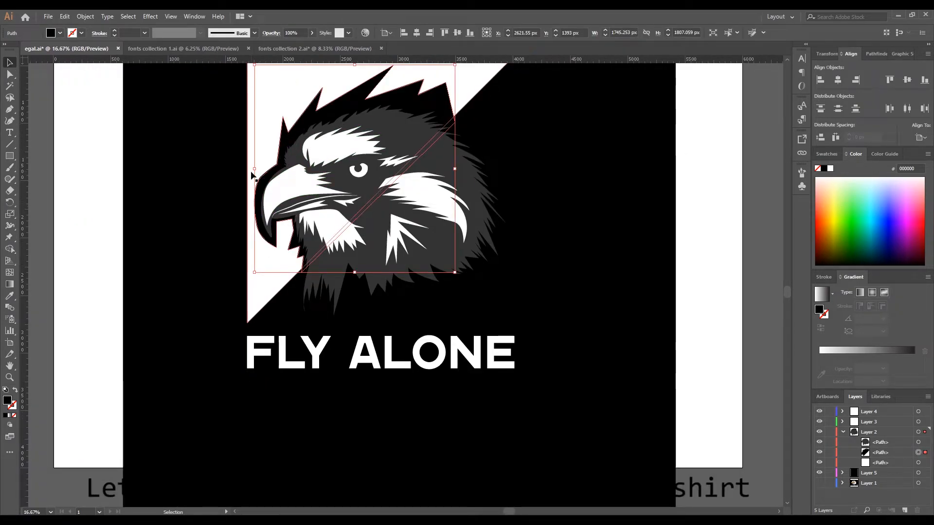
drag(255, 169, 253, 172)
scroll(174, 219, down, 2)
click(174, 219)
click(261, 157)
click(574, 186)
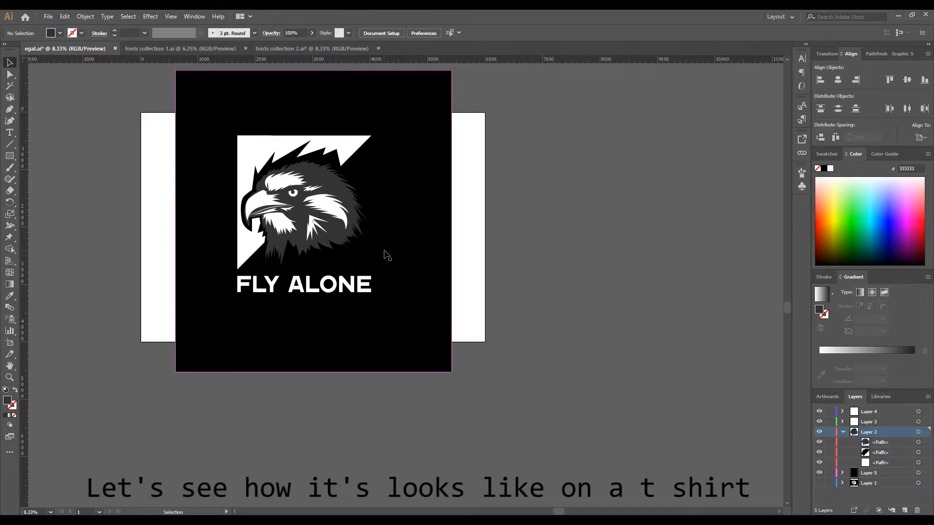
- Subtract the black outline shape from the white triangle with the Shape Builder tool, leaving a cut-out around the head
scroll(228, 220, up, 2)
click(265, 149)
shift+click(283, 149)
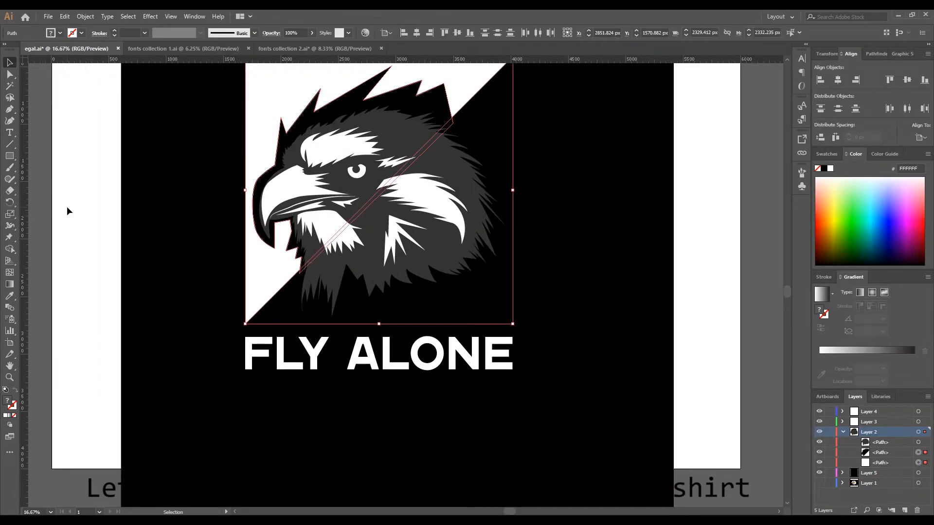
click(10, 249)
scroll(253, 222, up, 3)
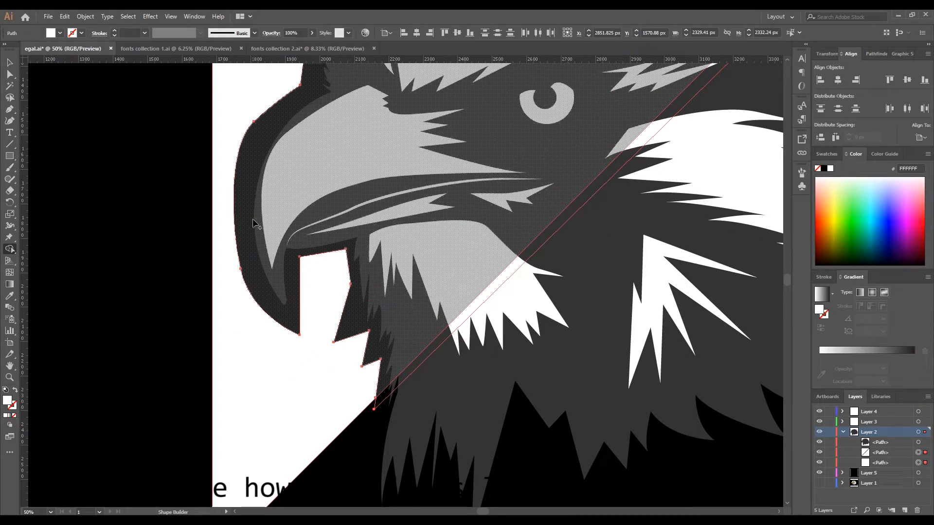
scroll(257, 248, down, 1)
drag(360, 335, 352, 319)
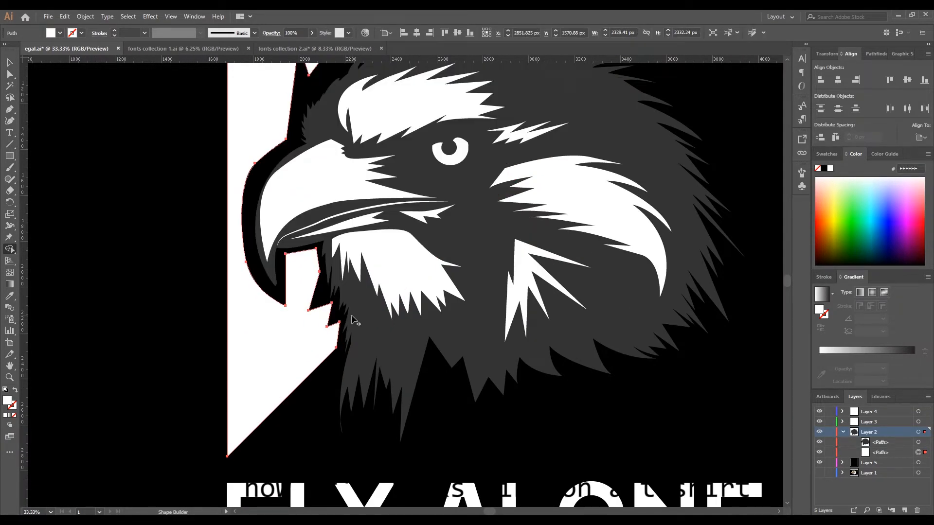
click(11, 63)
click(116, 179)
- Delete the black background rectangle and relocate the whole logo beside the artboard by cutting and pasting it
scroll(114, 187, down, 4)
drag(525, 253, 541, 292)
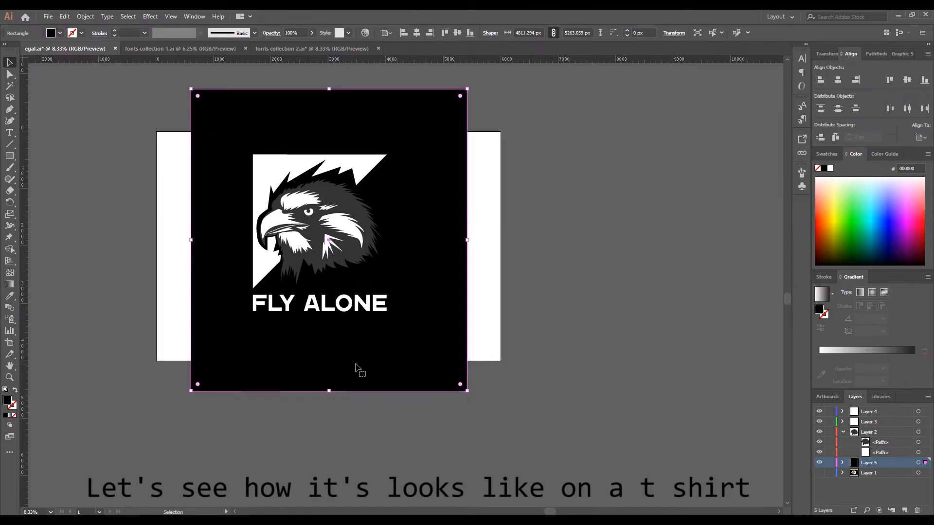
key(Delete)
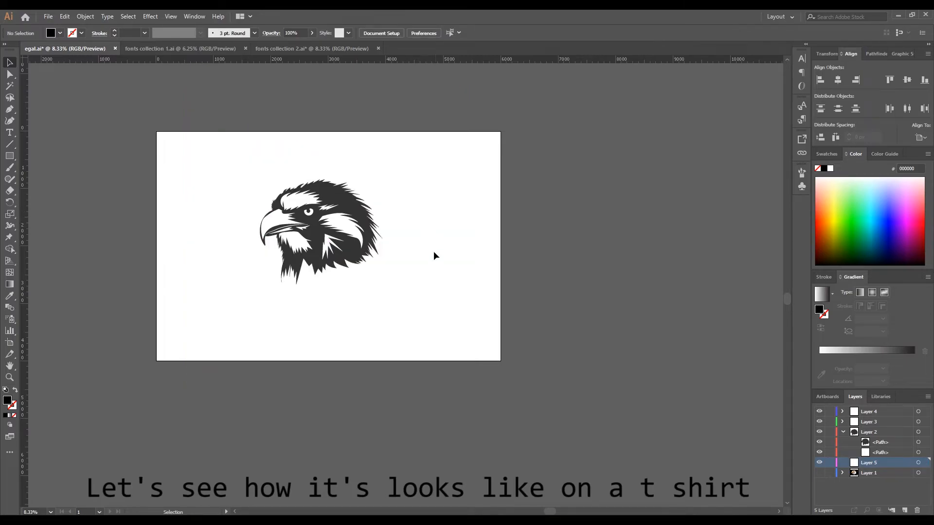
drag(431, 396, 432, 396)
click(65, 16)
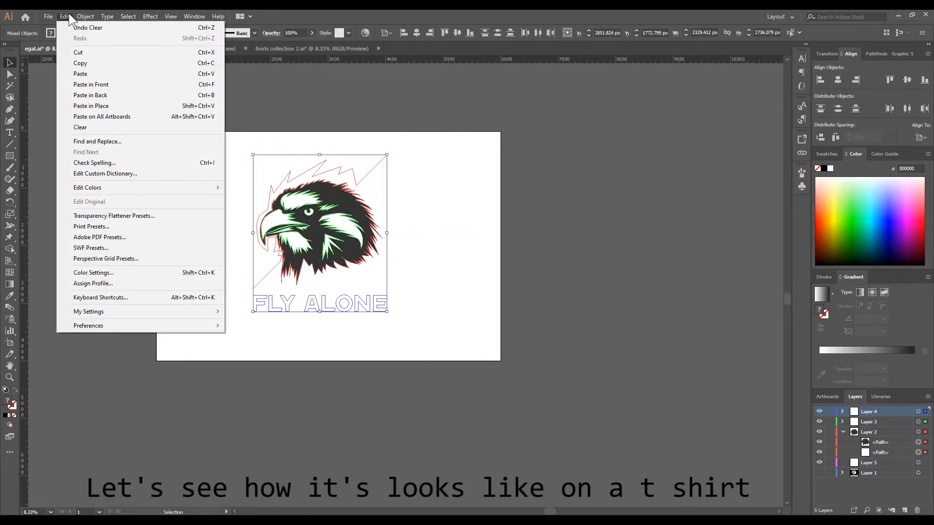
click(107, 52)
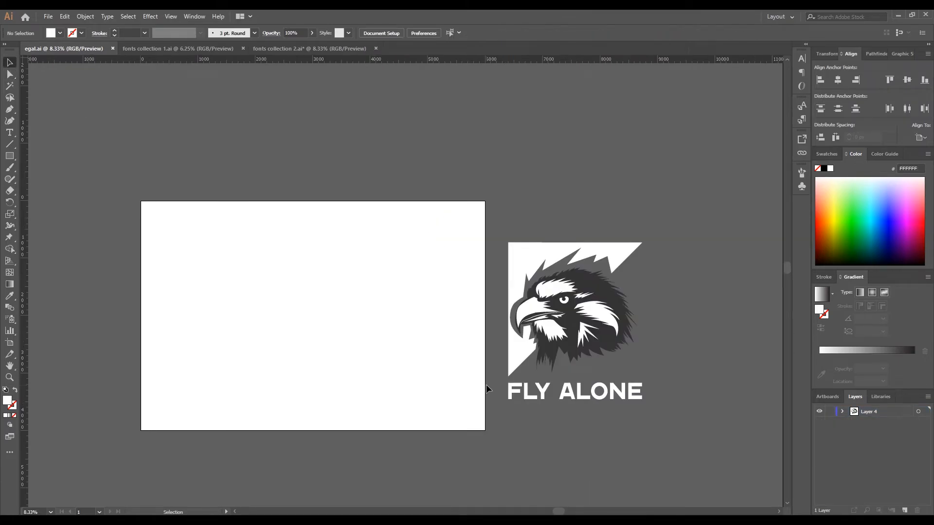
- Fill the FLY ALONE lettering and the cut-out triangle with black 000000
click(514, 392)
click(60, 33)
click(31, 52)
click(513, 251)
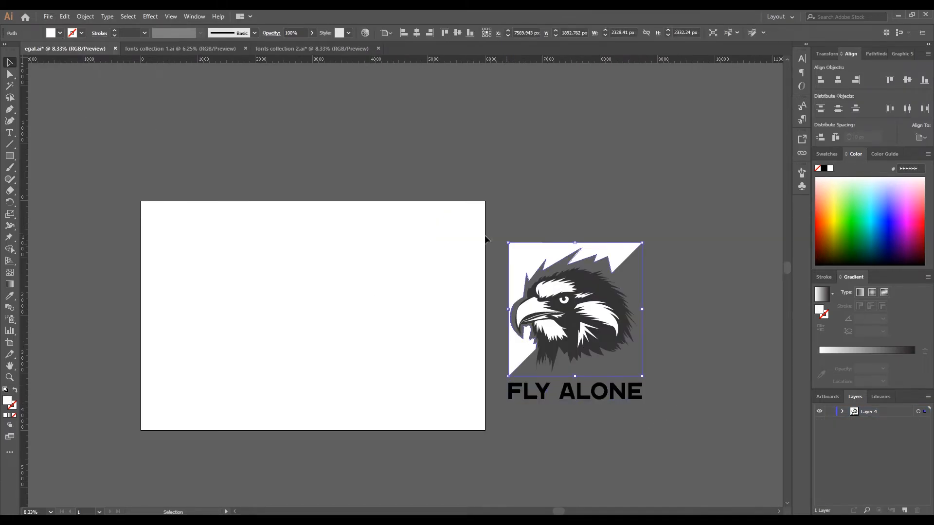
click(60, 34)
click(31, 52)
click(282, 157)
- Fill the dark grey eagle head path with black 000000 and deselect it
scroll(599, 296, up, 3)
click(594, 277)
click(60, 33)
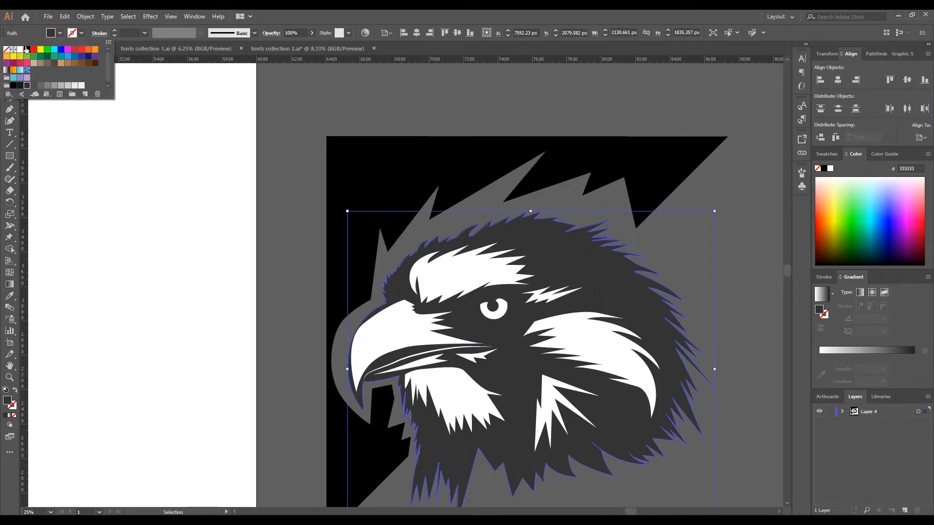
click(31, 52)
click(167, 192)
- Export the logo as the PNG file eagle 2 at High (300 ppi) resolution with a transparent background
scroll(168, 193, down, 3)
click(48, 17)
mouse_move(73, 188)
click(213, 199)
click(432, 158)
click(434, 292)
text(2)
click(704, 372)
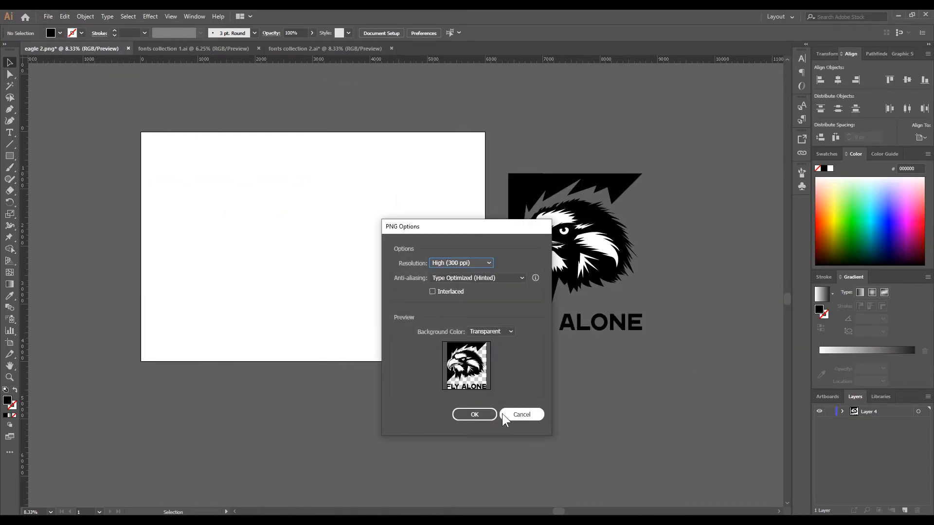
click(482, 413)
- Switch to Photoshop with White_t-shirt_with_labels_mockup.psd, open its T-shirt design smart object and copy eagle 2.png into it
click(273, 486)
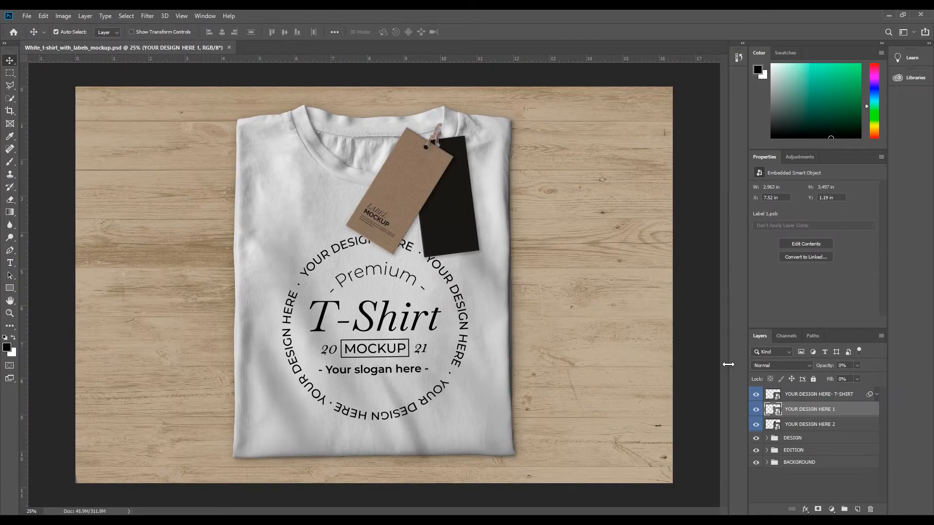
double_click(772, 395)
click(27, 15)
click(37, 34)
click(389, 148)
click(606, 319)
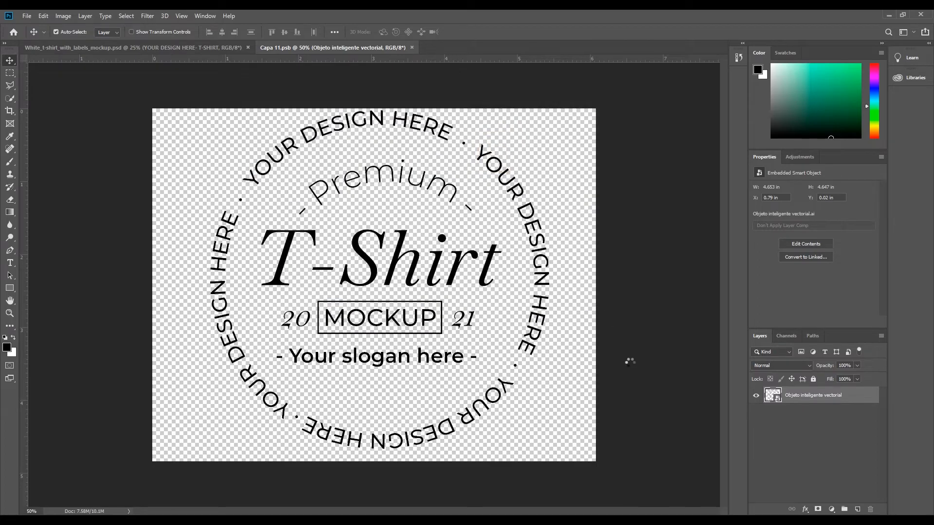
drag(306, 132, 320, 276)
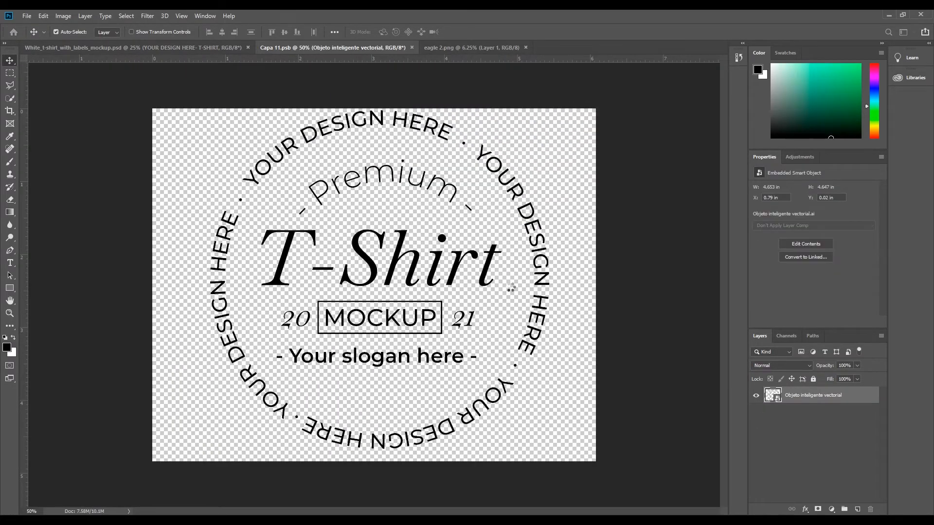
- Scale the pasted logo to about 4.11 × 4.83 in and centre it on the smart object canvas
scroll(513, 299, down, 10)
key(ctrl+t)
drag(526, 476, 406, 319)
scroll(406, 318, up, 5)
drag(465, 186, 457, 215)
drag(350, 257, 355, 250)
drag(449, 373, 455, 378)
key(Return)
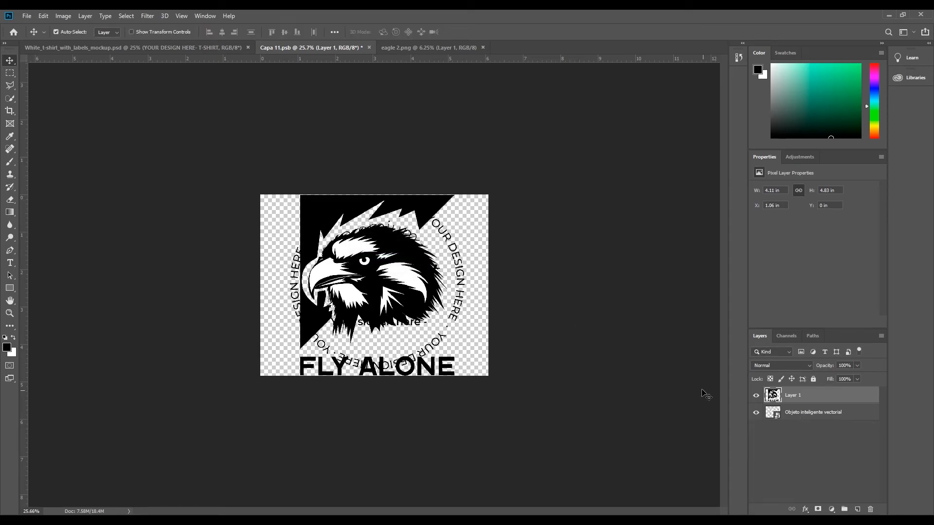
- Delete the placeholder text layer and save the smart object to update the labelled T-shirt mockup
click(776, 414)
key(Delete)
click(26, 16)
click(43, 116)
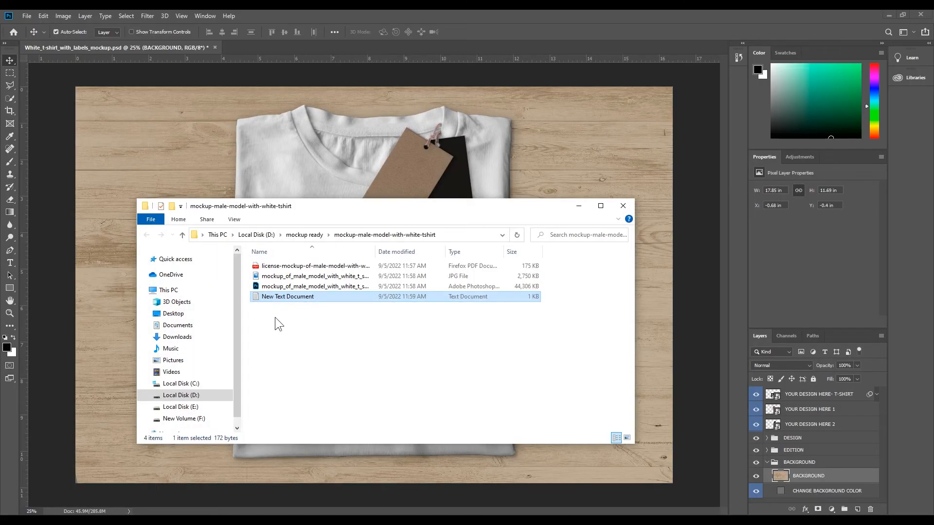
- Open the male model white T-shirt mockup, close the labelled T-shirt mockup, and open the YOUR DESIGN HERE smart object
double_click(307, 287)
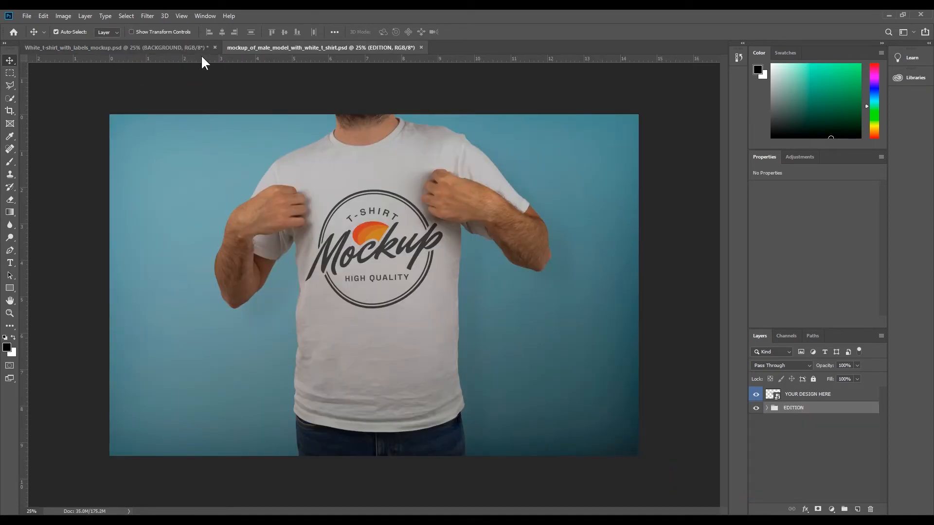
click(215, 47)
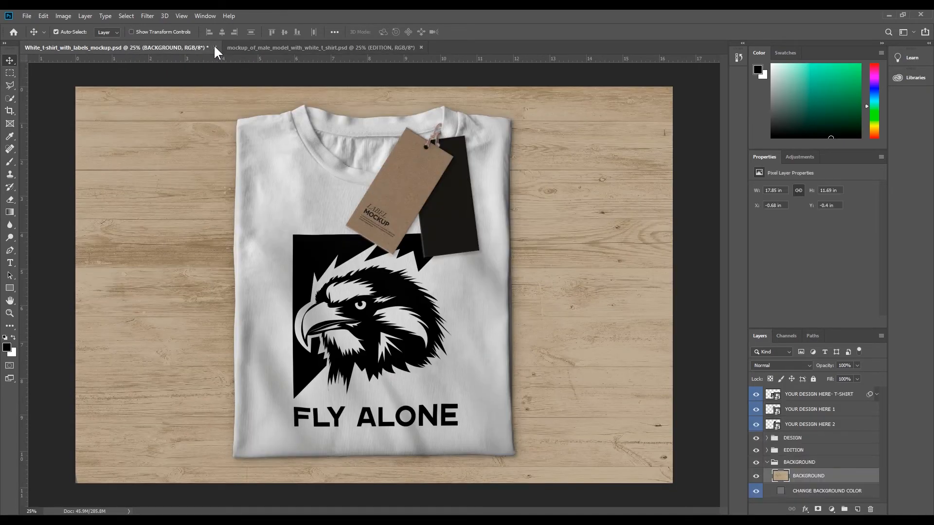
click(461, 201)
double_click(772, 394)
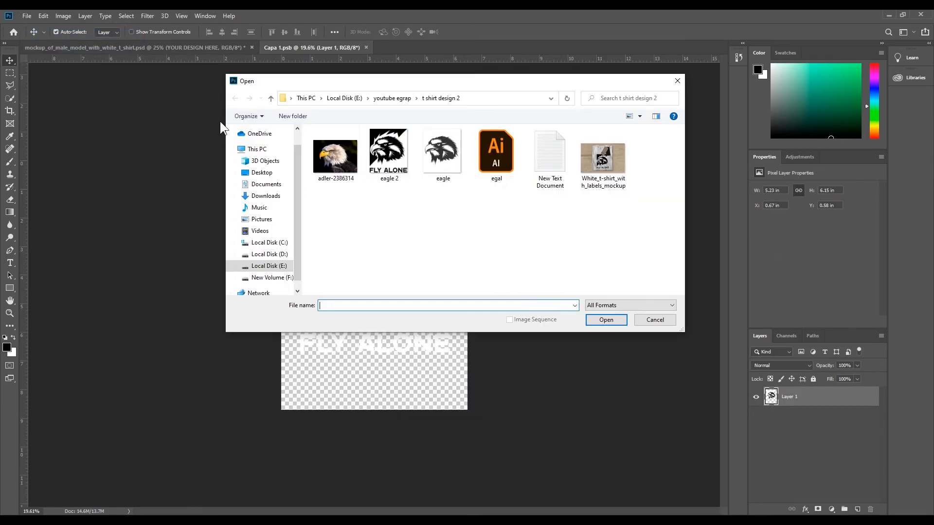
- Open eagle 2.png and copy its artwork into the Capa 1.psb smart object as a new layer
click(389, 157)
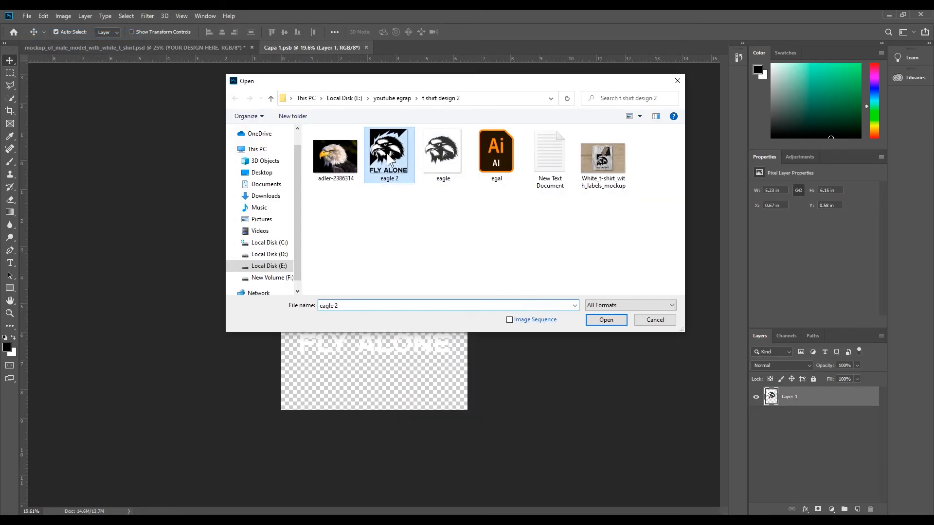
click(609, 319)
drag(318, 129, 277, 267)
key(Return)
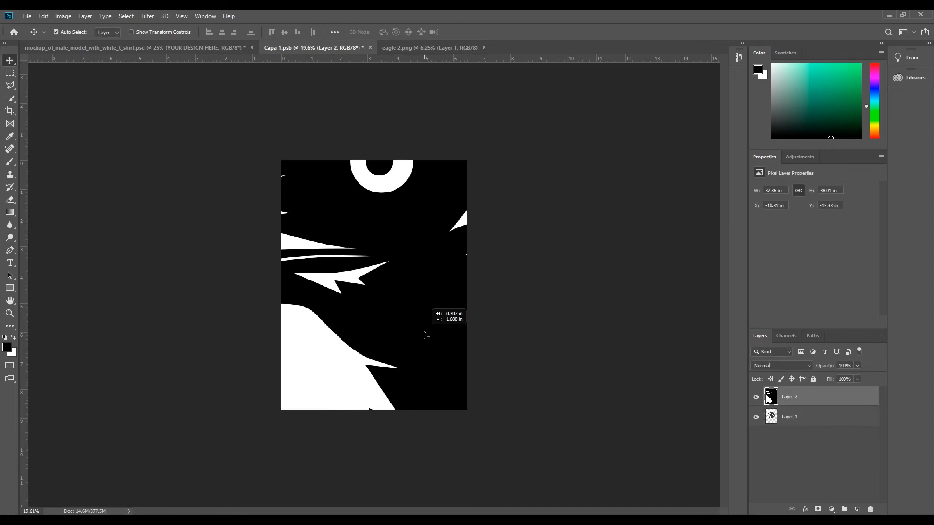
- Shrink the oversized logo layer to the width of the smart object canvas and centre it
key(ctrl+t)
key(ctrl+0)
drag(568, 102, 411, 246)
drag(384, 277, 381, 277)
key(Return)
- Scale the logo to about 5.16 × 6.07 in and move it up over the existing placeholder artwork
key(ctrl+t)
drag(444, 202, 423, 228)
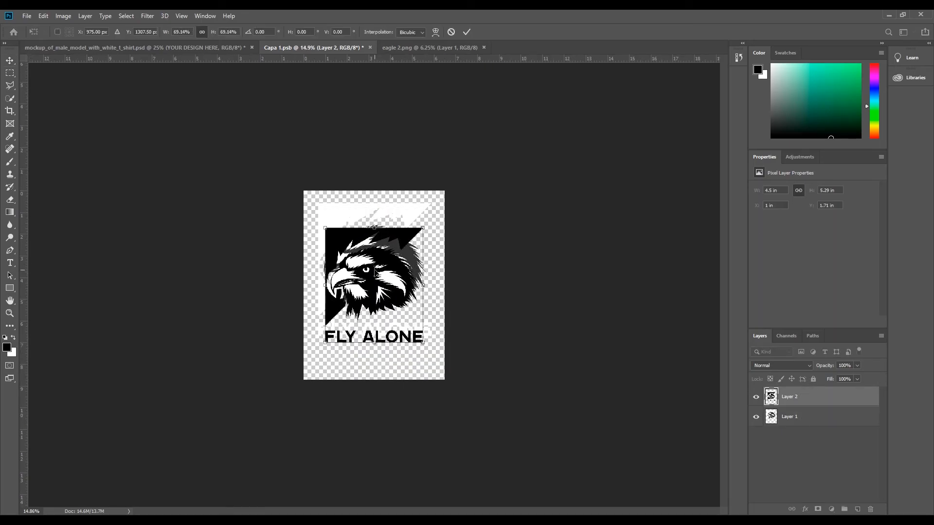
drag(374, 275, 374, 251)
drag(424, 327, 428, 333)
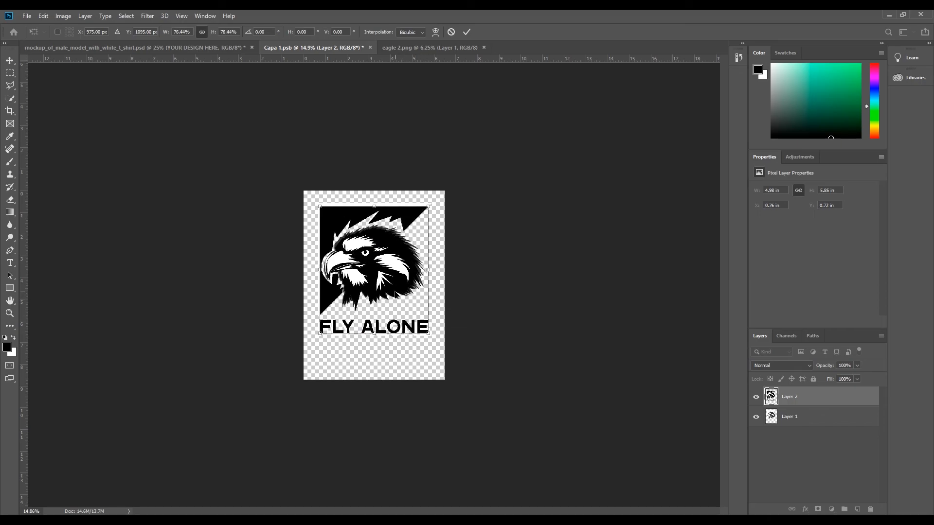
drag(429, 336, 431, 337)
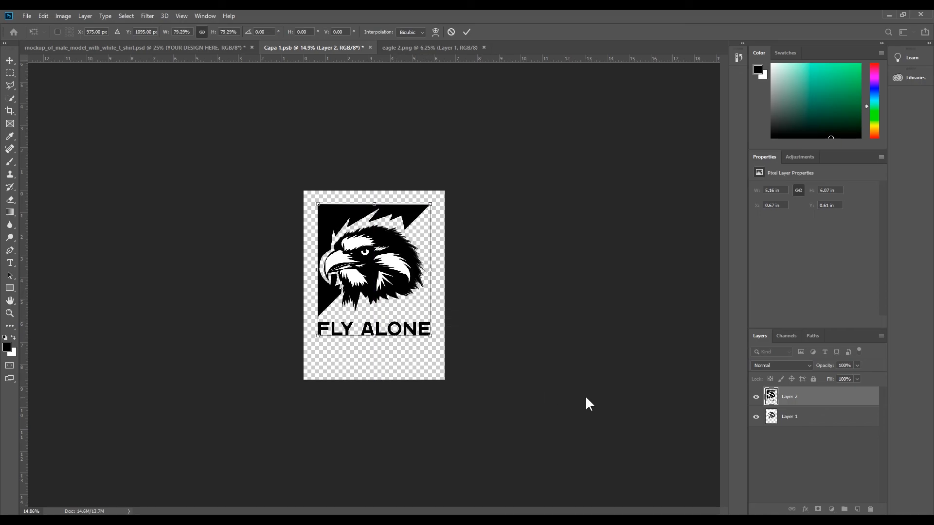
key(Return)
- Delete the placeholder Layer 1, save the smart object, and return to the male model mockup
click(803, 417)
click(871, 510)
key(Return)
click(27, 15)
click(47, 115)
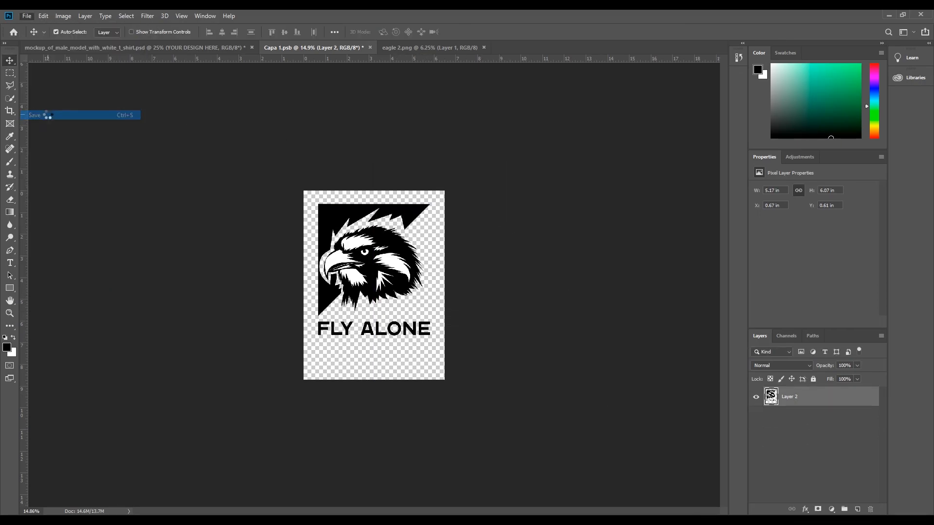
click(110, 47)
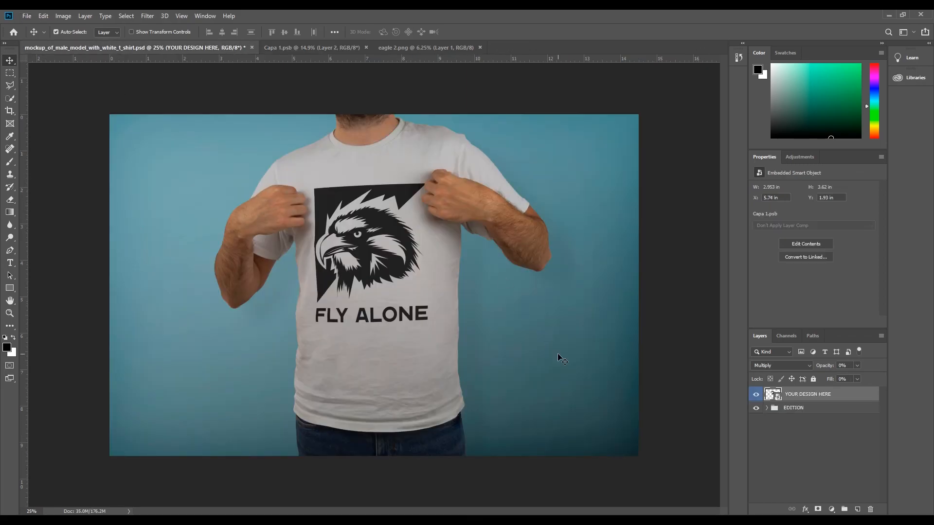